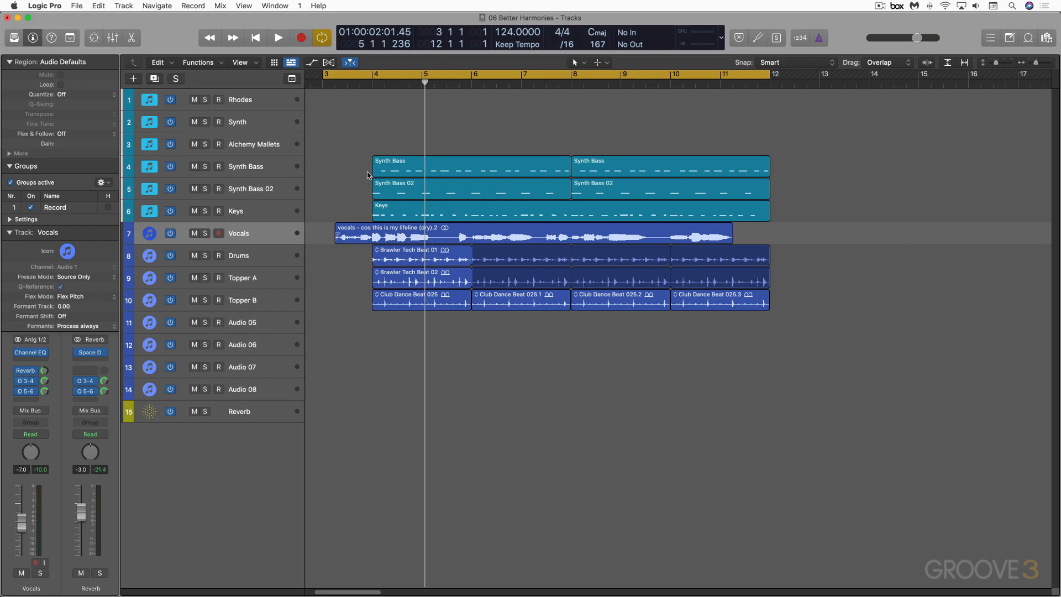
- Play back the arrangement to hear the vocals over the backing tracks, and stop in bar 11
key("space")
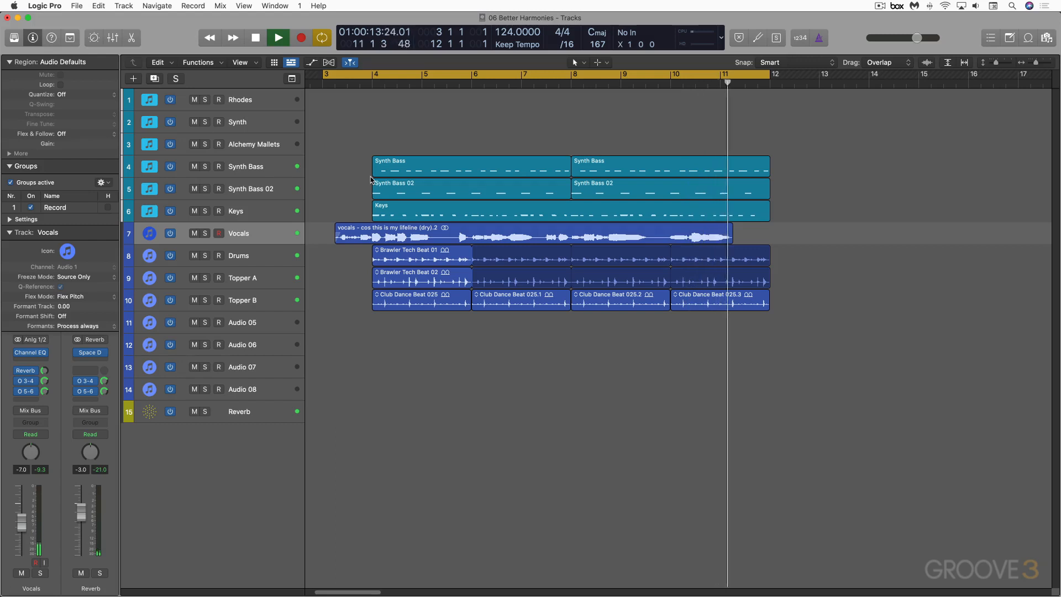
key("space")
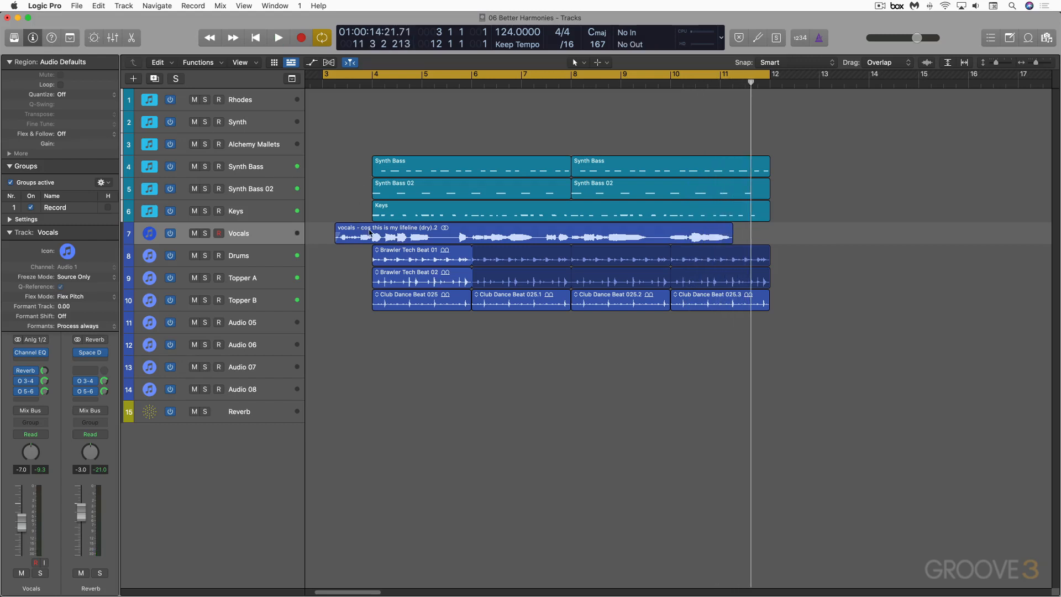
- Switch to Band-in-a-Box, set the song tempo to 124 BPM and transpose the key signature to F minor
mouse_move(244, 585)
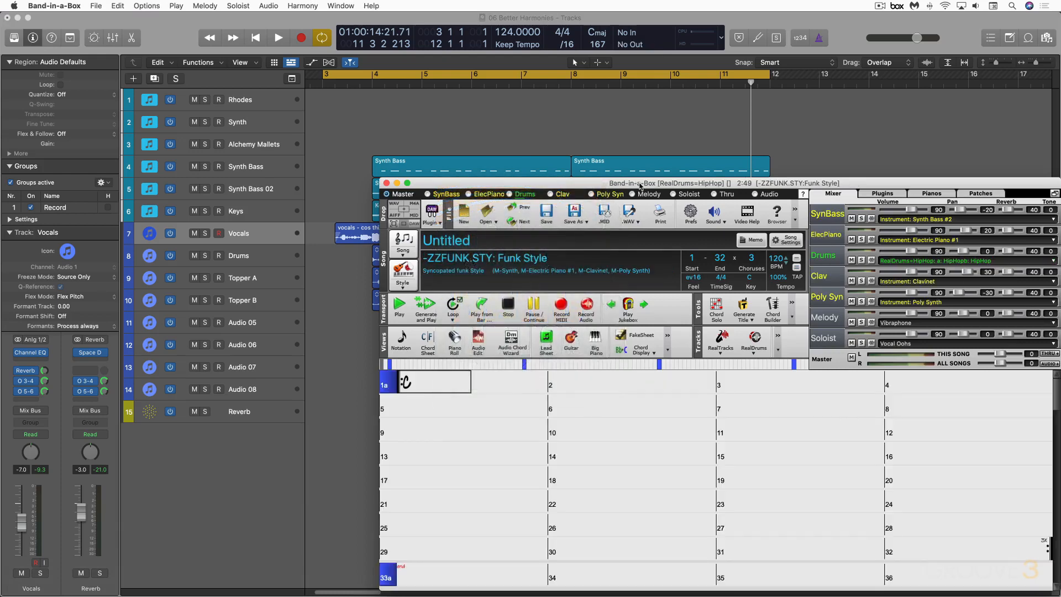
left_click_drag(641, 186, 506, 112)
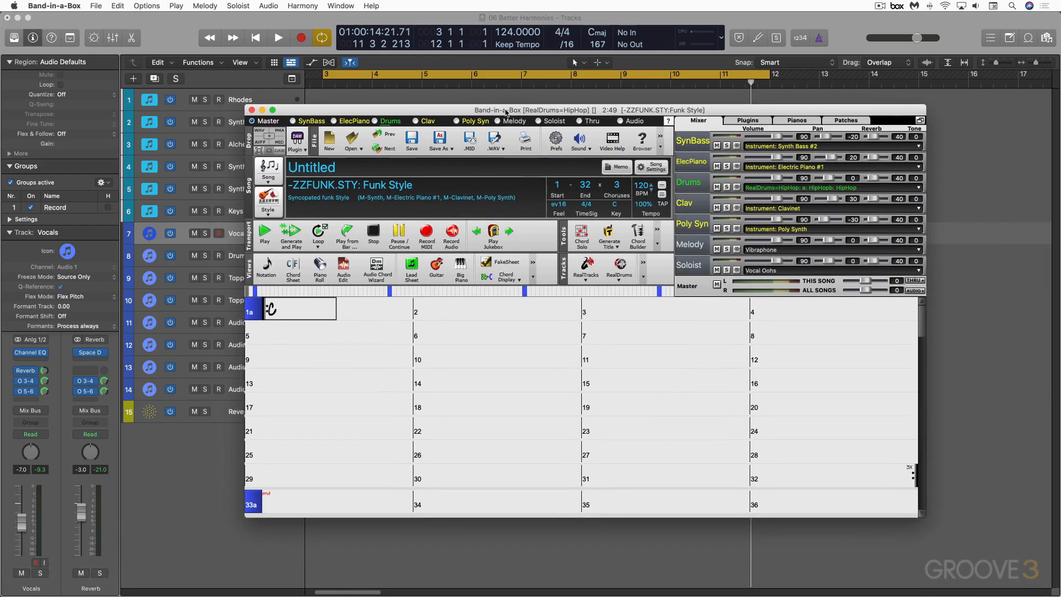
left_click(641, 186)
type("124")
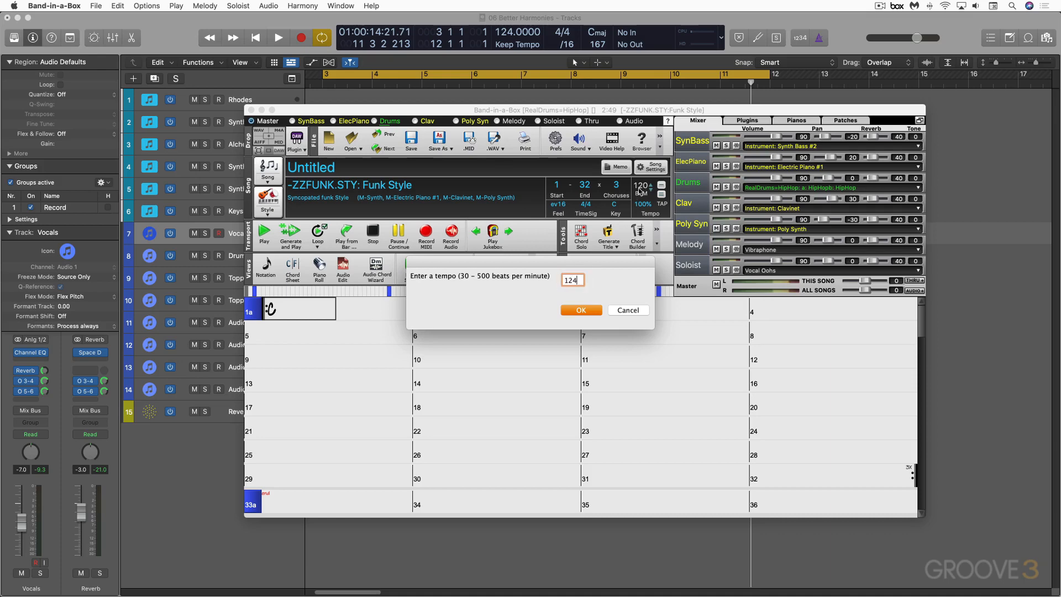
key("Return")
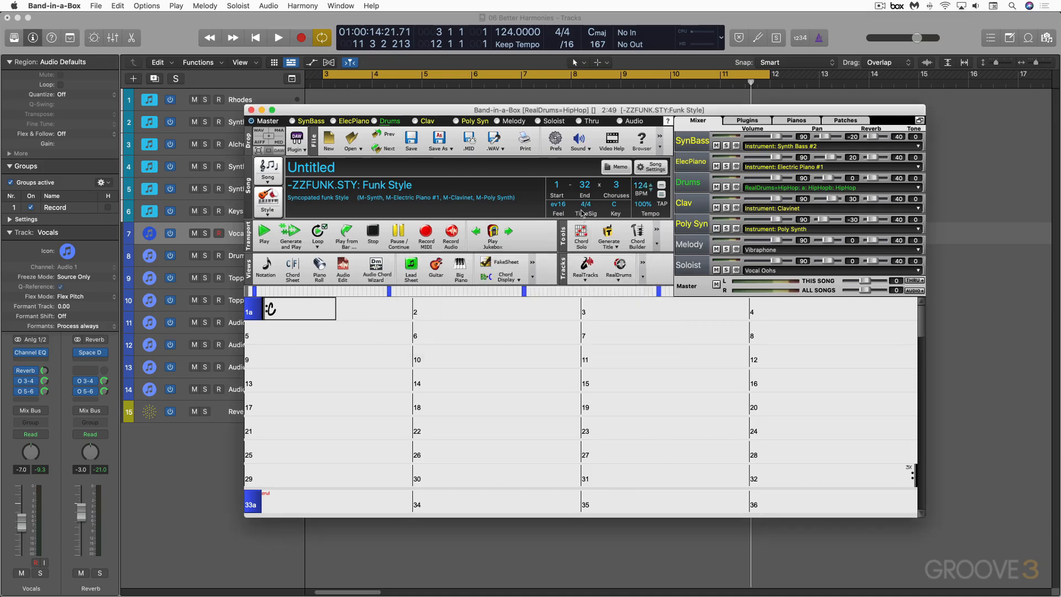
left_click(614, 205)
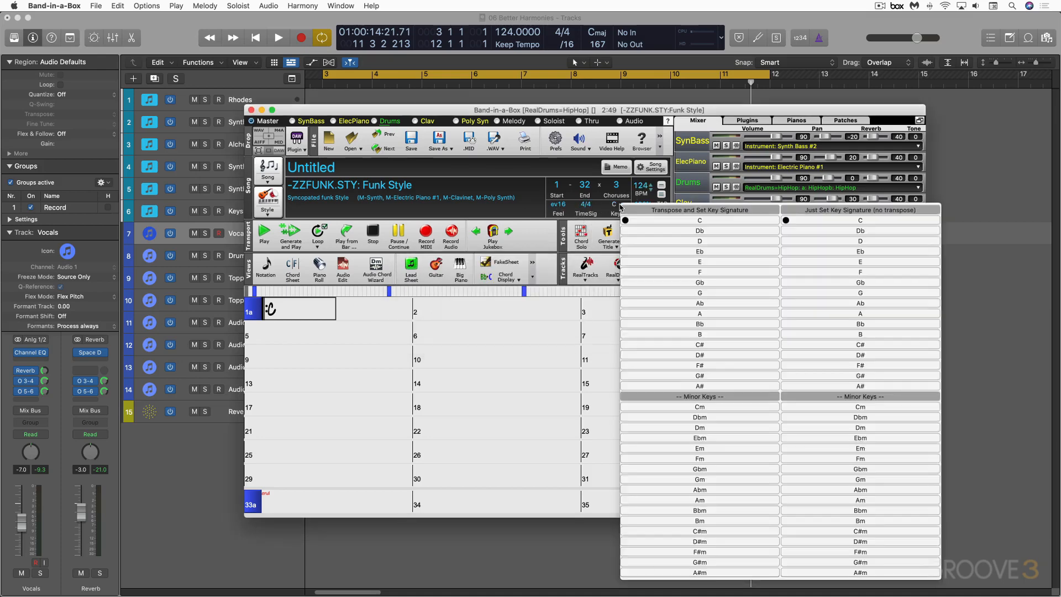
left_click(703, 457)
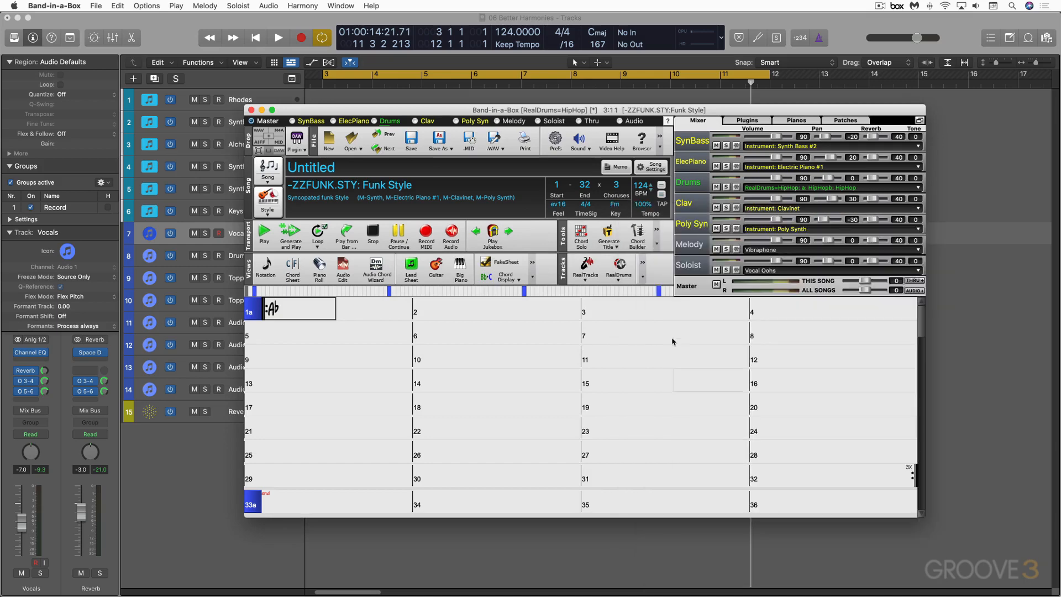
- Show the audio edit view and bring in "vocals - cos this is my lifeline (dry).wav" from the Audio Files folder in Finder
left_click(344, 267)
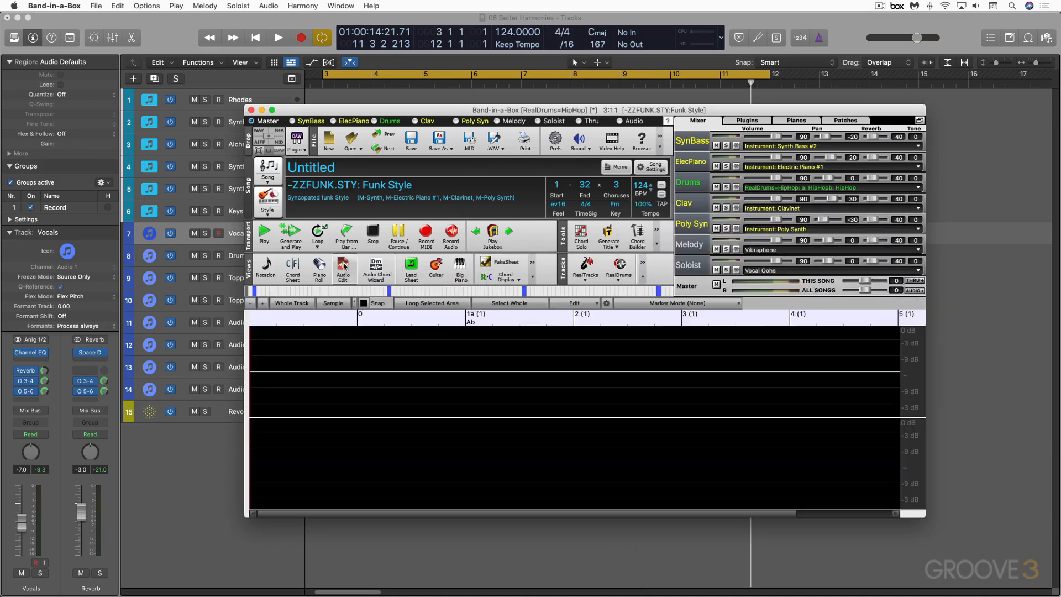
key("super+Tab")
left_click(591, 284)
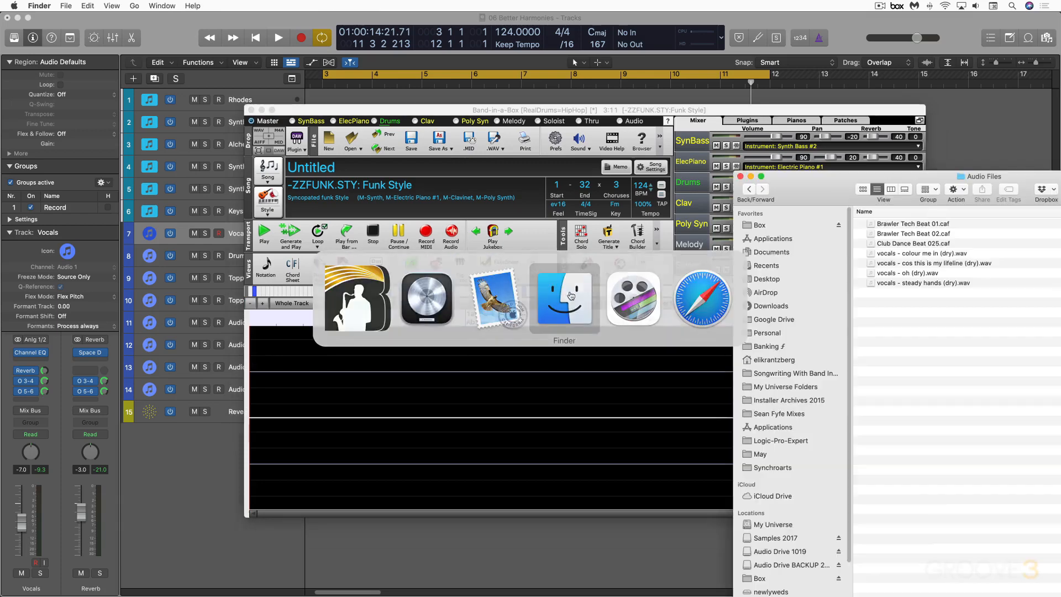
left_click_drag(833, 188, 927, 184)
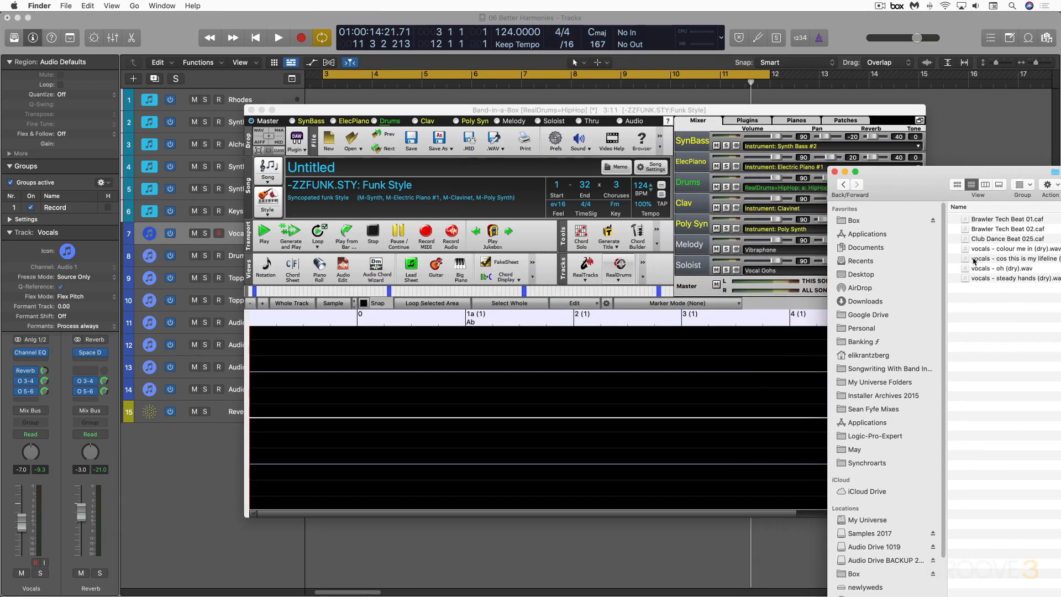
left_click_drag(968, 261, 599, 383)
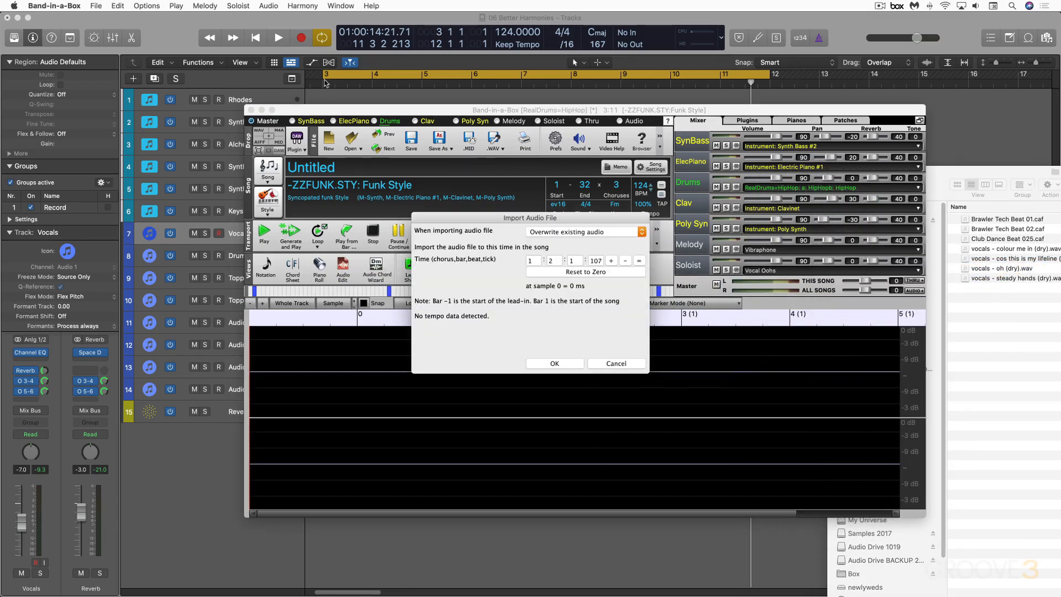
- Check the vocal region's start in Logic Pro and import the audio in Band-in-a-Box at chorus 1, bar 3, beat 2, tick 1
left_click(333, 95)
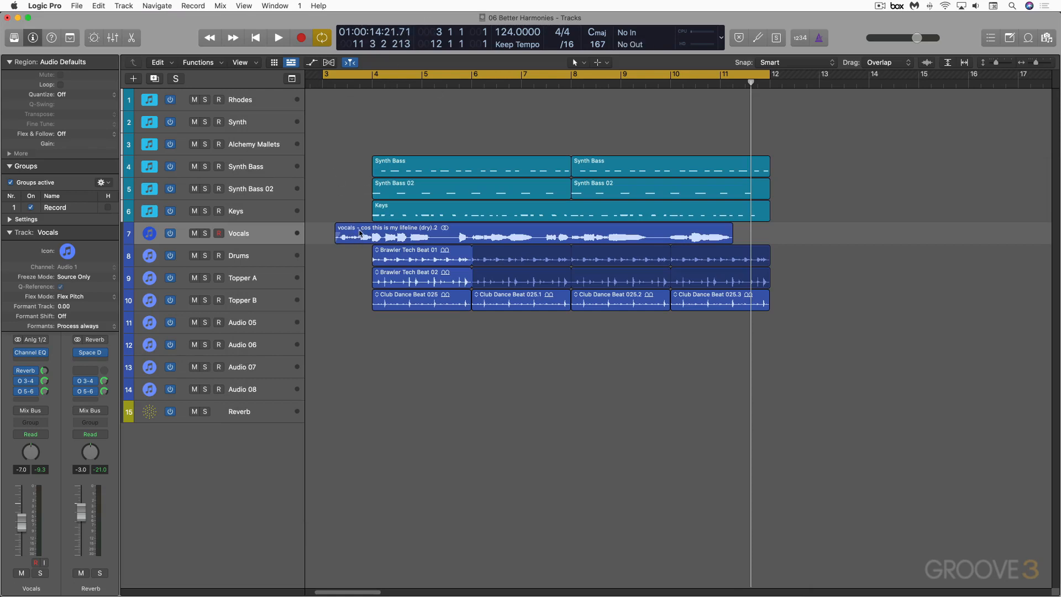
left_click_drag(360, 234, 359, 234)
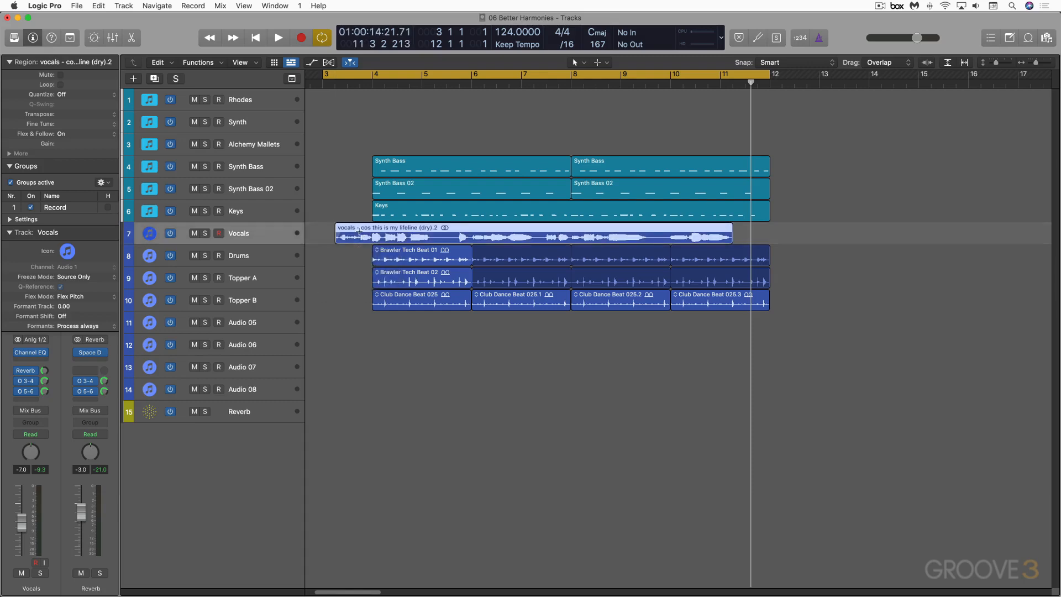
key("super+Tab")
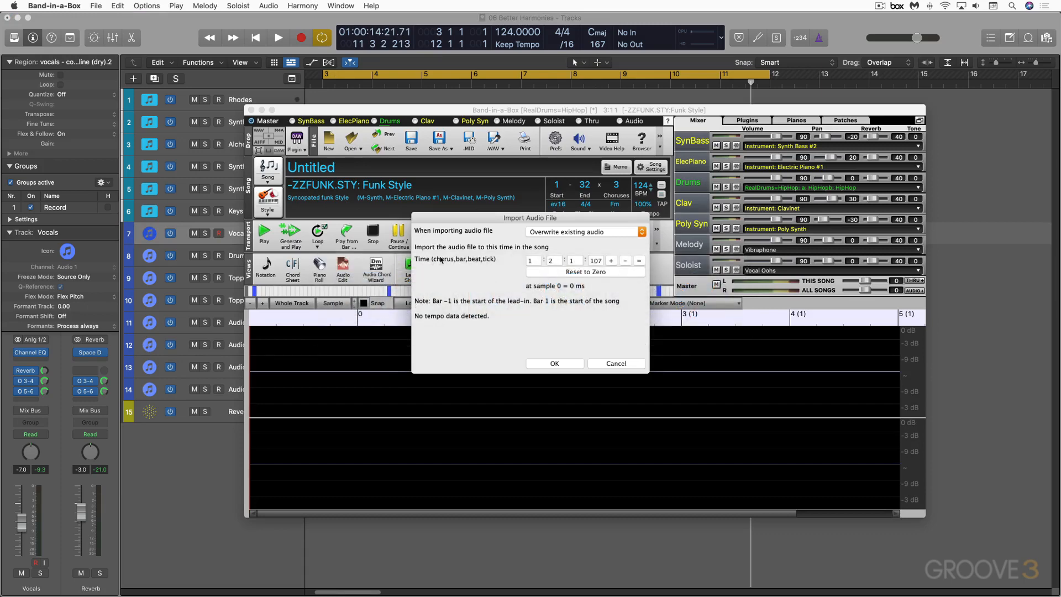
left_click(543, 261)
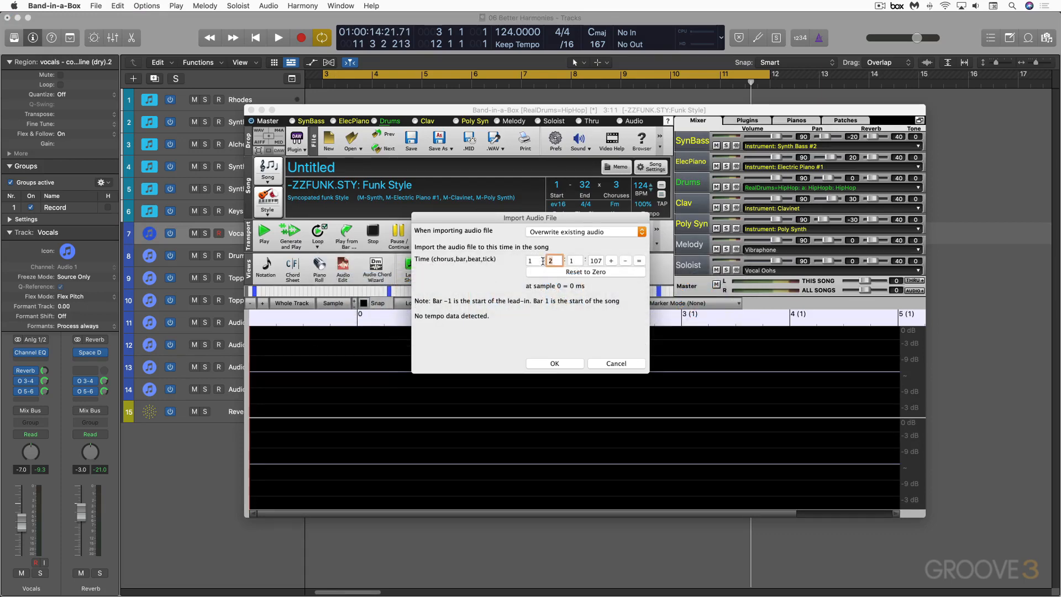
type("3")
double_click(573, 260)
type("2")
double_click(597, 260)
type("1")
left_click(554, 363)
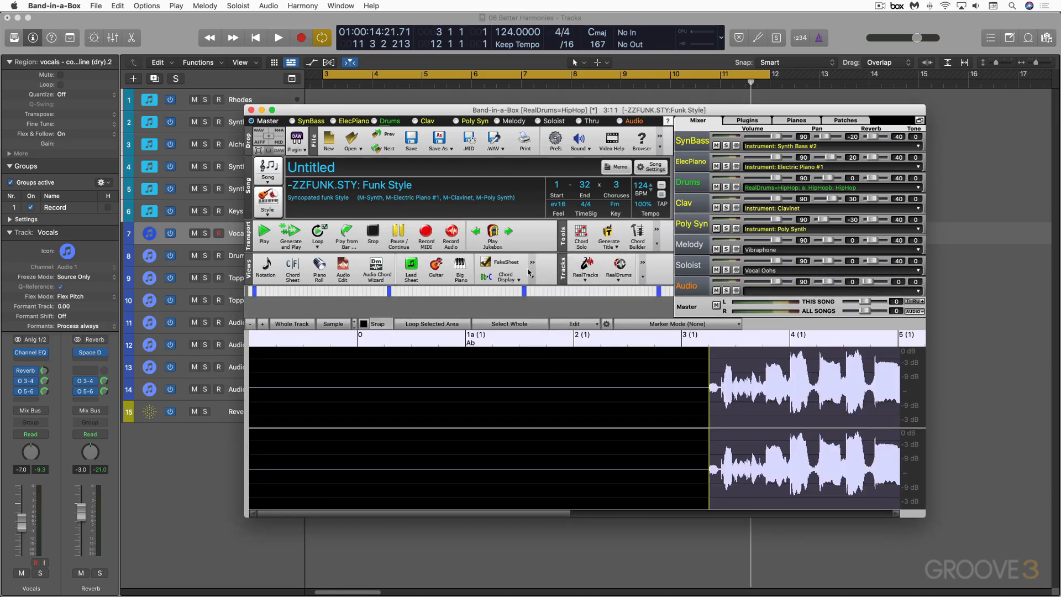
- Return to the chord sheet, disable the ZZFUNK style and play the imported vocal from bar 3
left_click(291, 267)
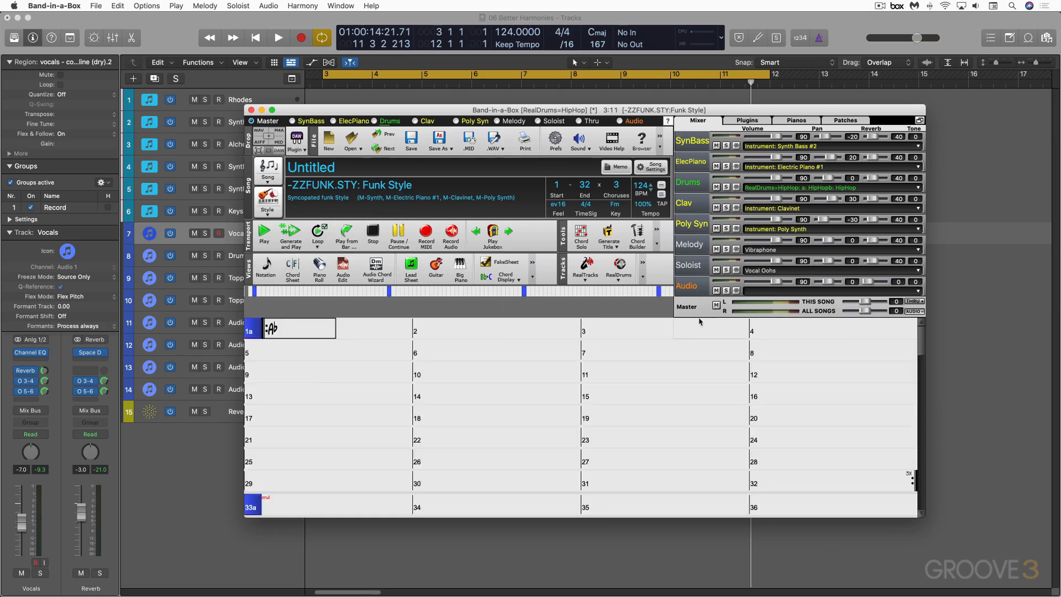
left_click(635, 330)
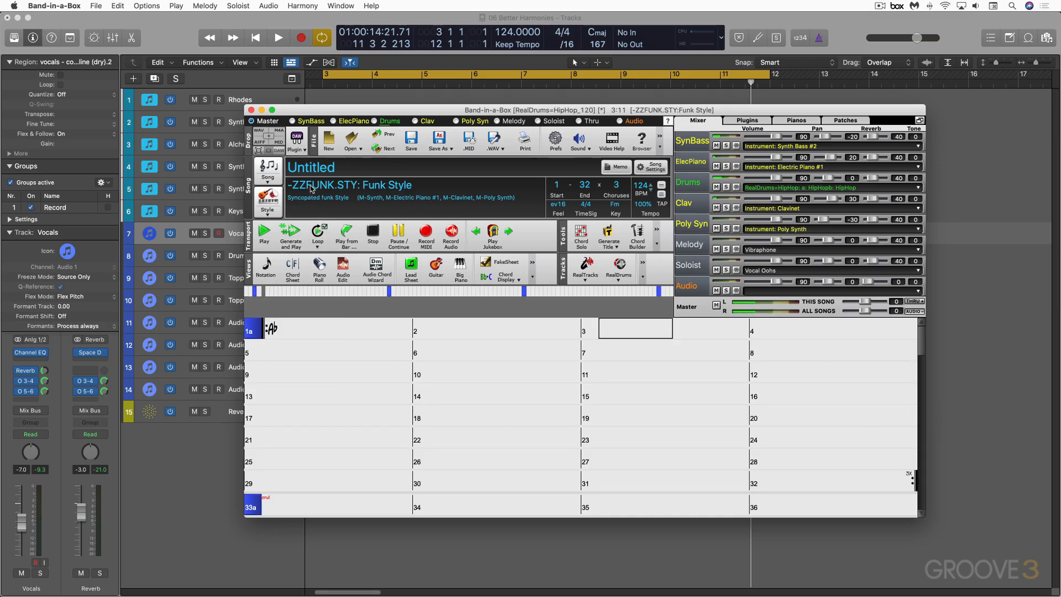
left_click(313, 189)
left_click(312, 197)
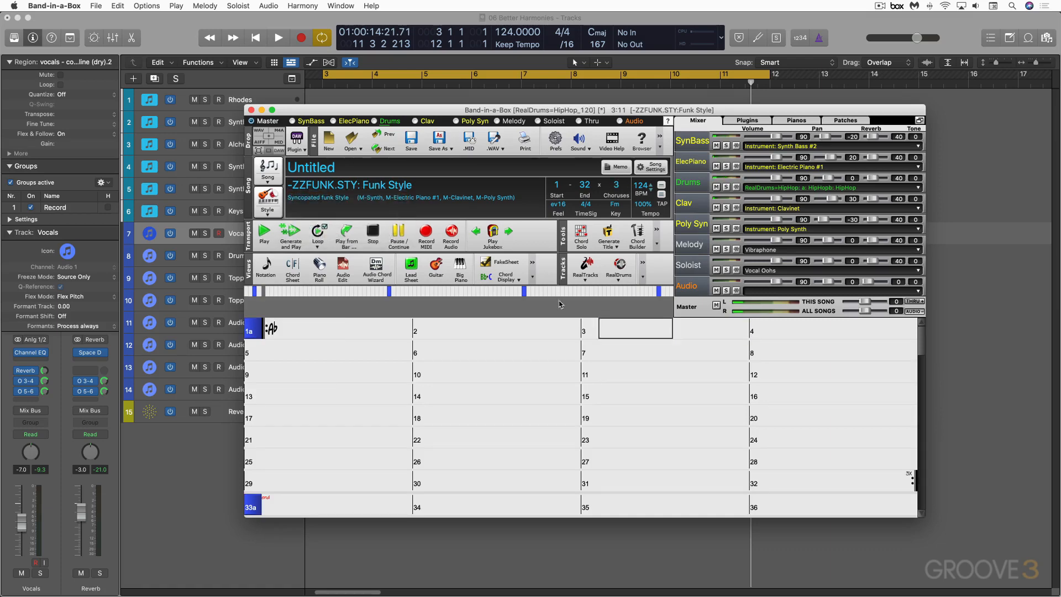
double_click(631, 331)
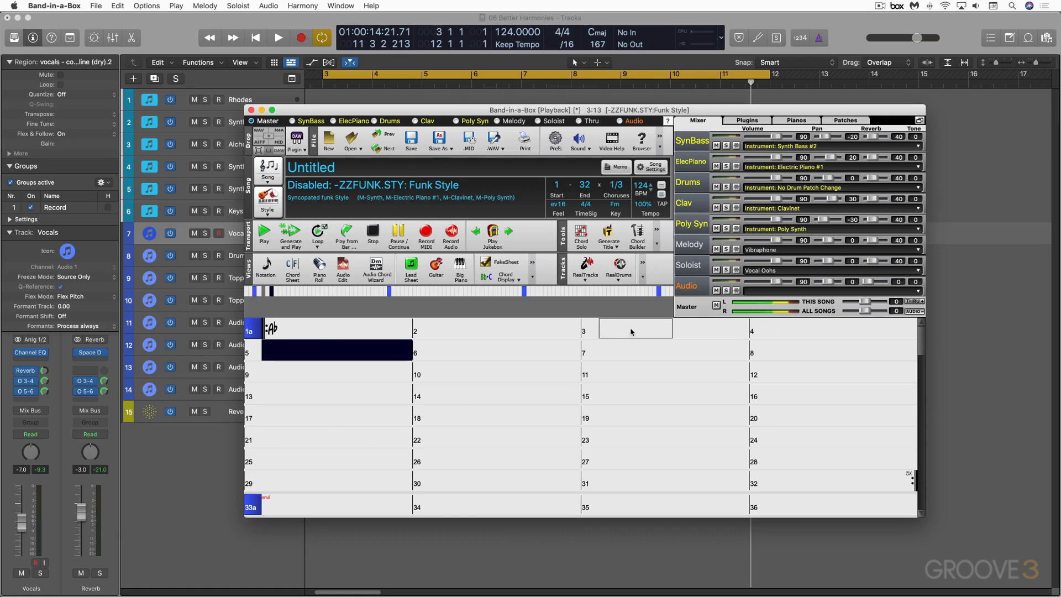
key("space")
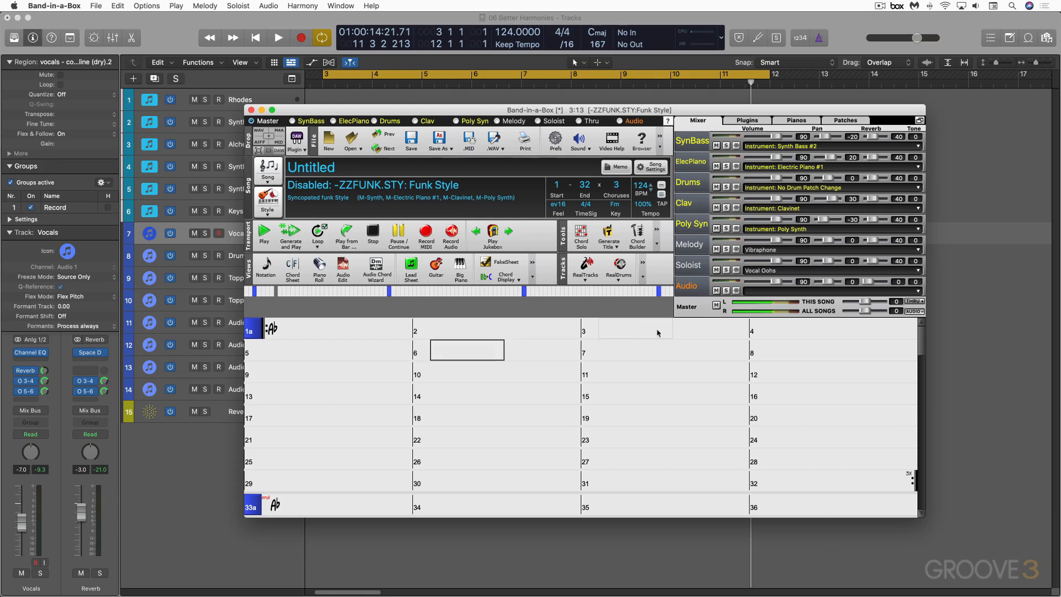
- Enter Fm chords at the start of bars 4 and 5 in the chord sheet
left_click(764, 338)
left_click(777, 328)
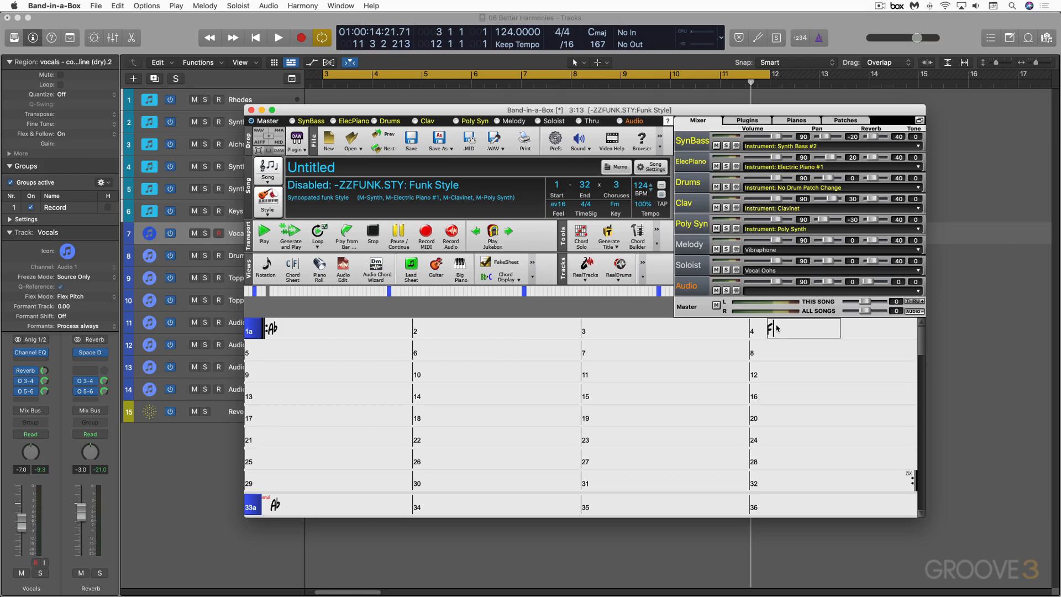
type("F")
key("Return")
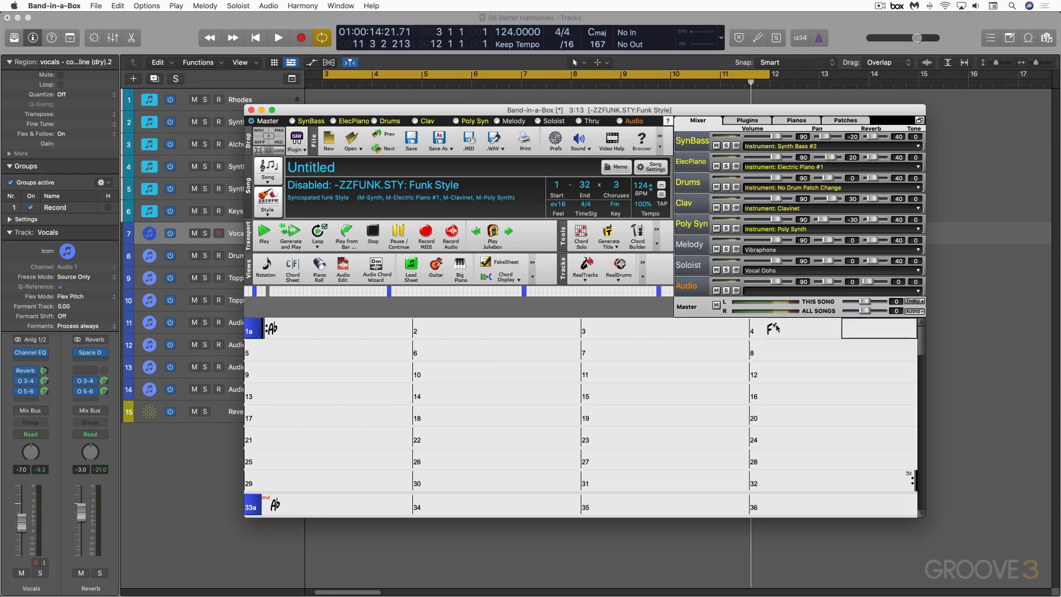
key("Right")
type("Fm")
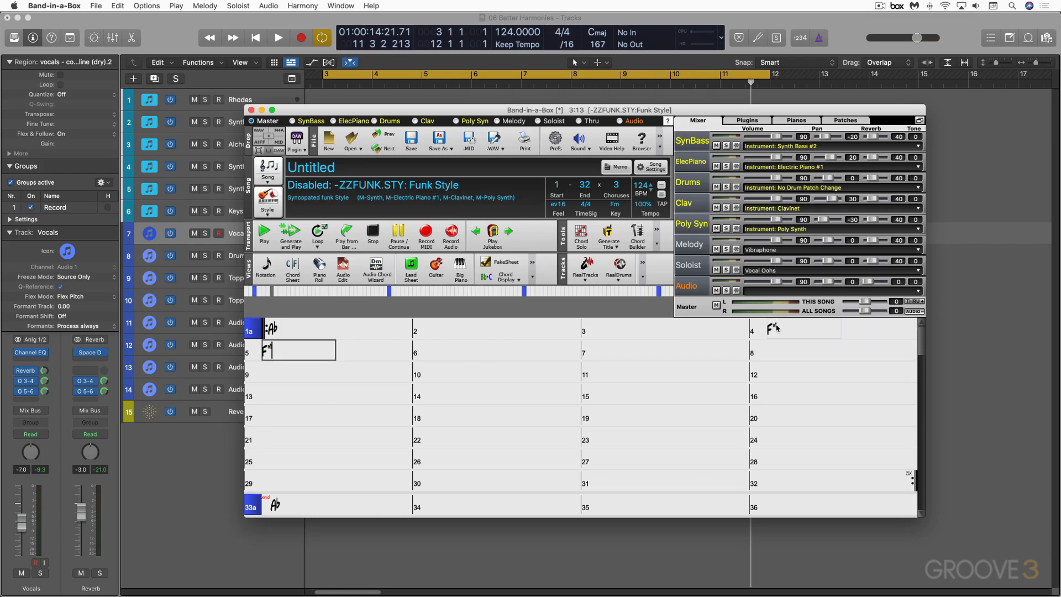
key("Return")
- Enter the chords Eb in bar 6, Fm in bar 7 and Eb in bar 8
type("Eb")
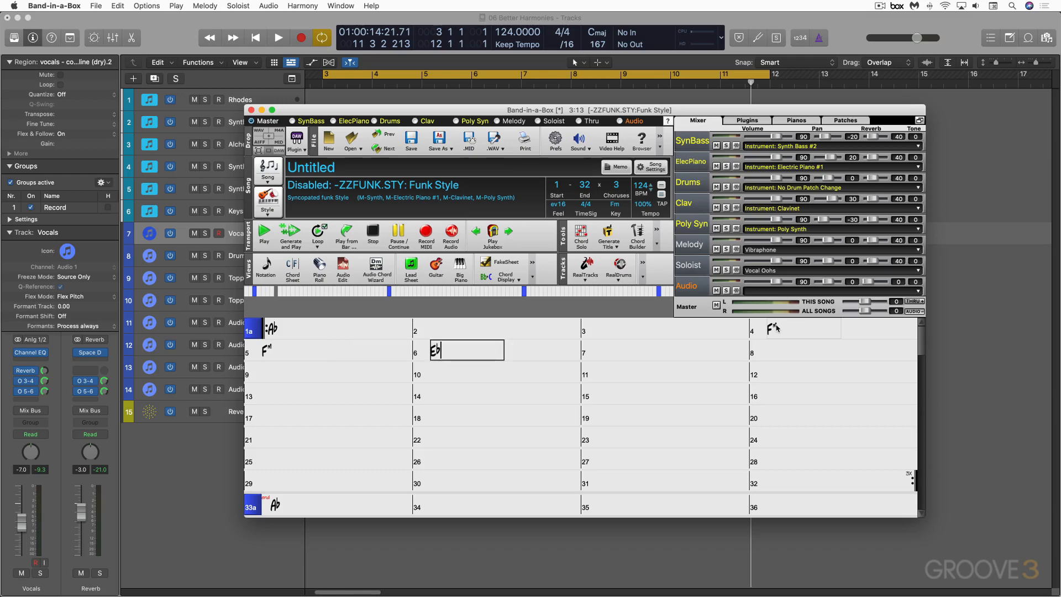
key("Return")
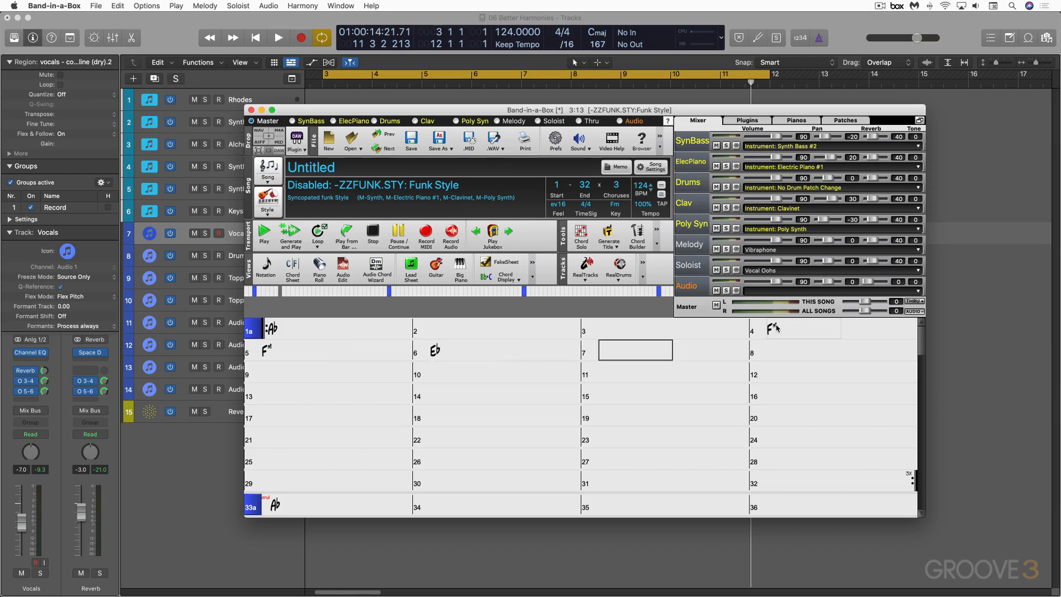
type("Fm")
key("Right")
key("Right")
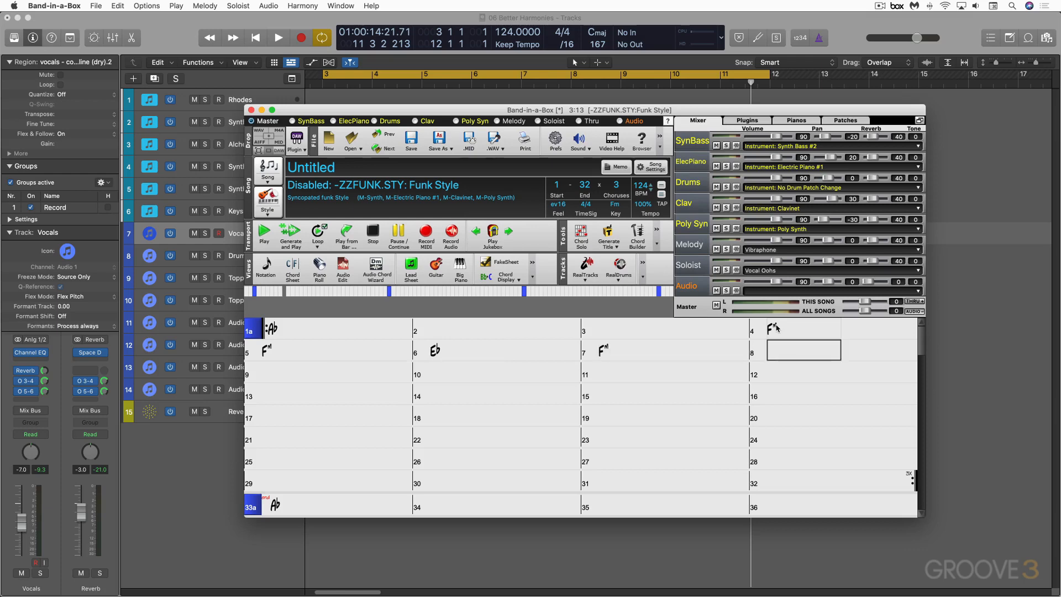
type("Eb")
key("Return")
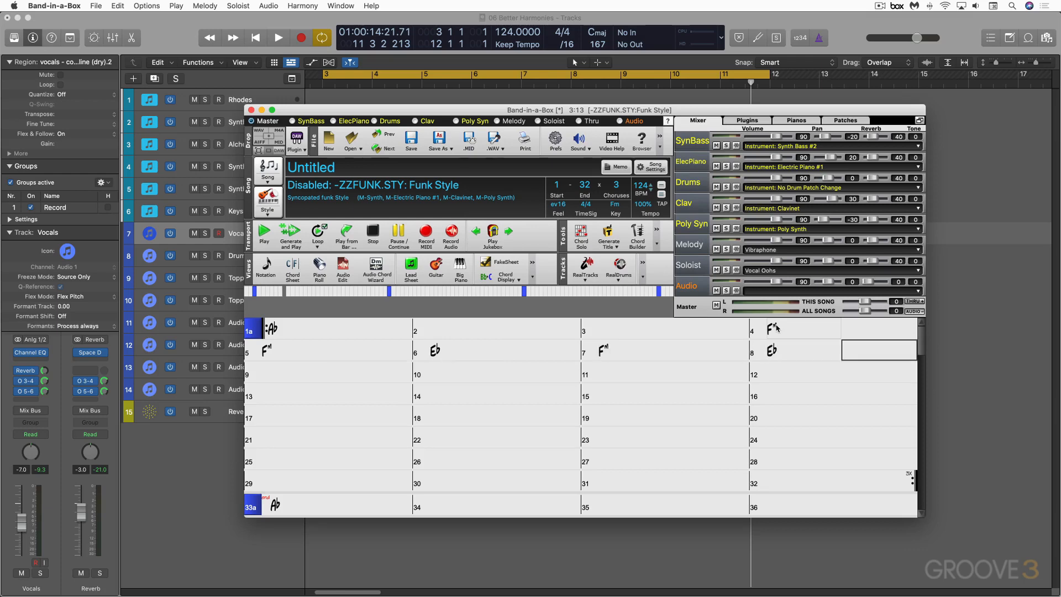
- Enter the chords Fm in bar 9, Eb in bar 10 and Eb in bar 11
key("Right")
type("F")
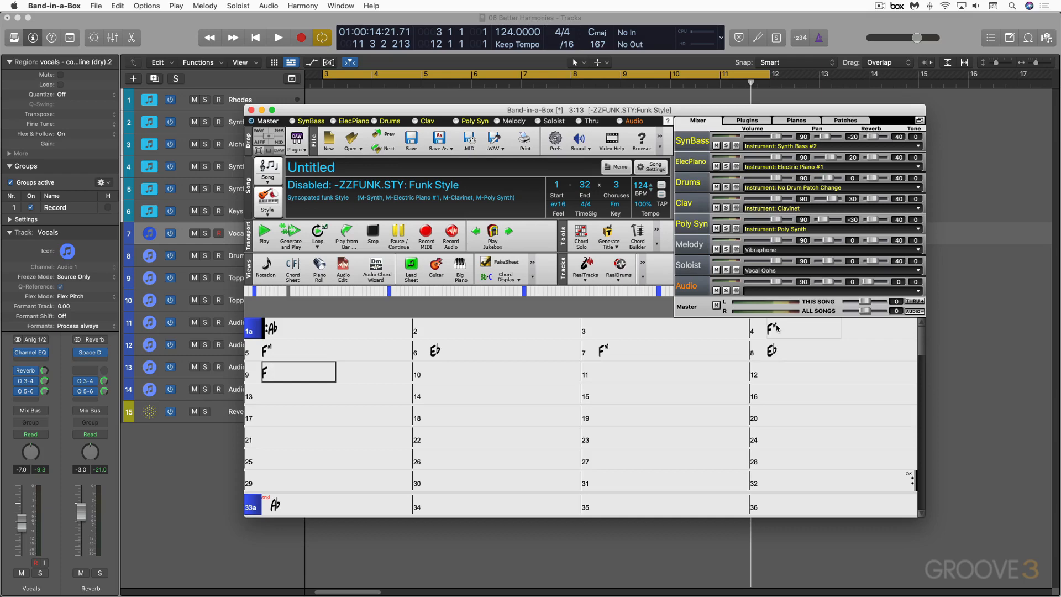
type("m")
key("Return")
key("Right")
type("Eb")
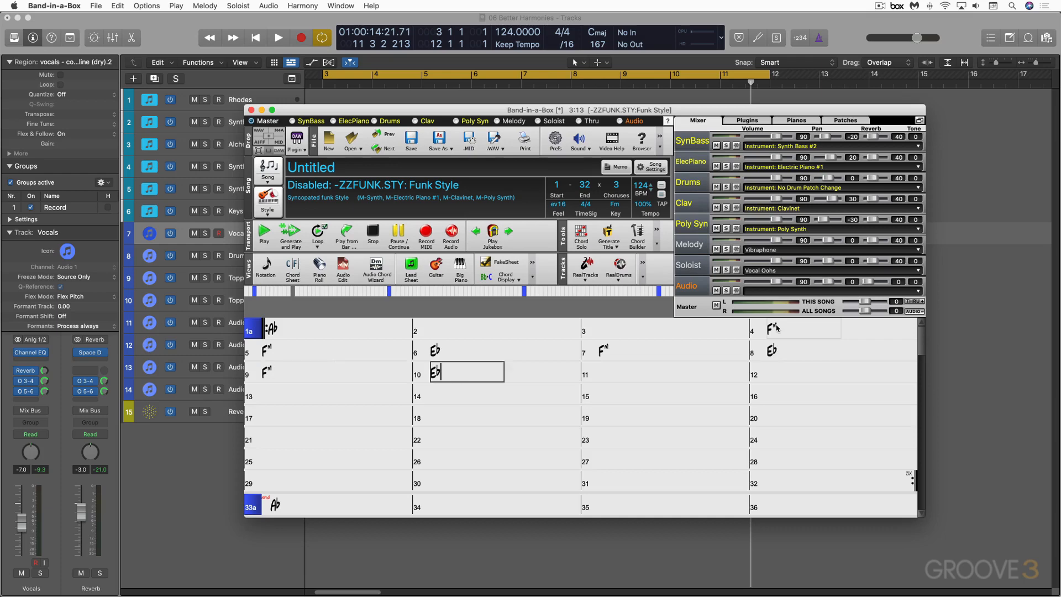
key("Return")
key("Right")
type("E")
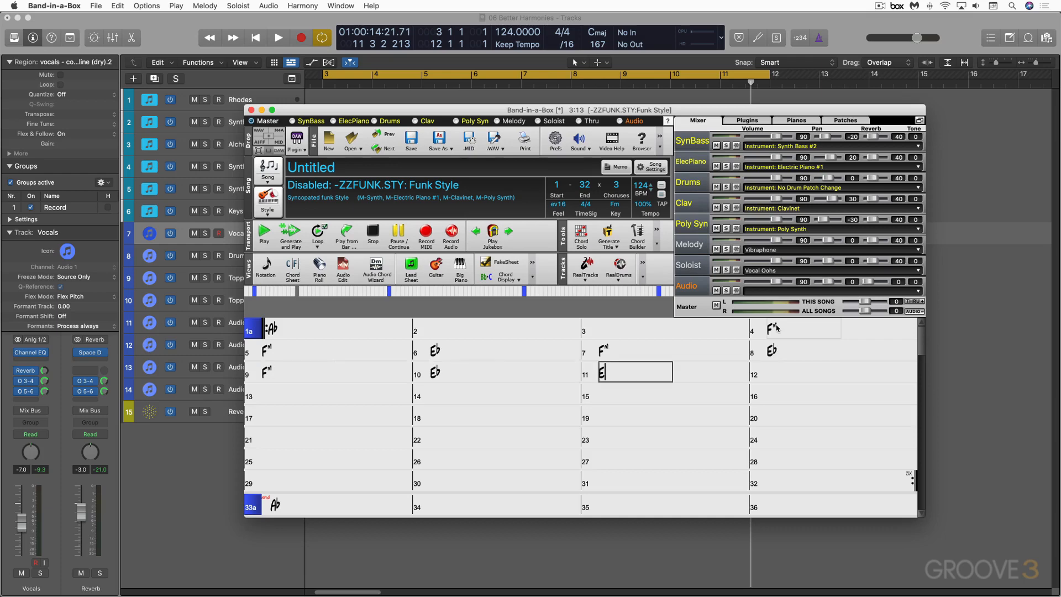
key("Return")
key("Right")
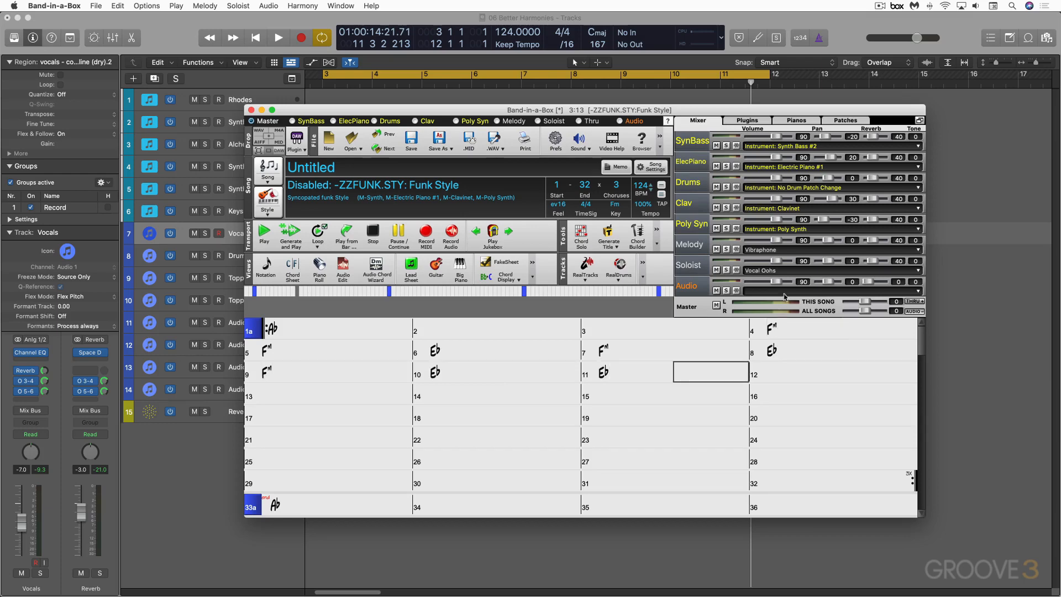
- Set the last bar of the chorus to bar 11
left_click(586, 187)
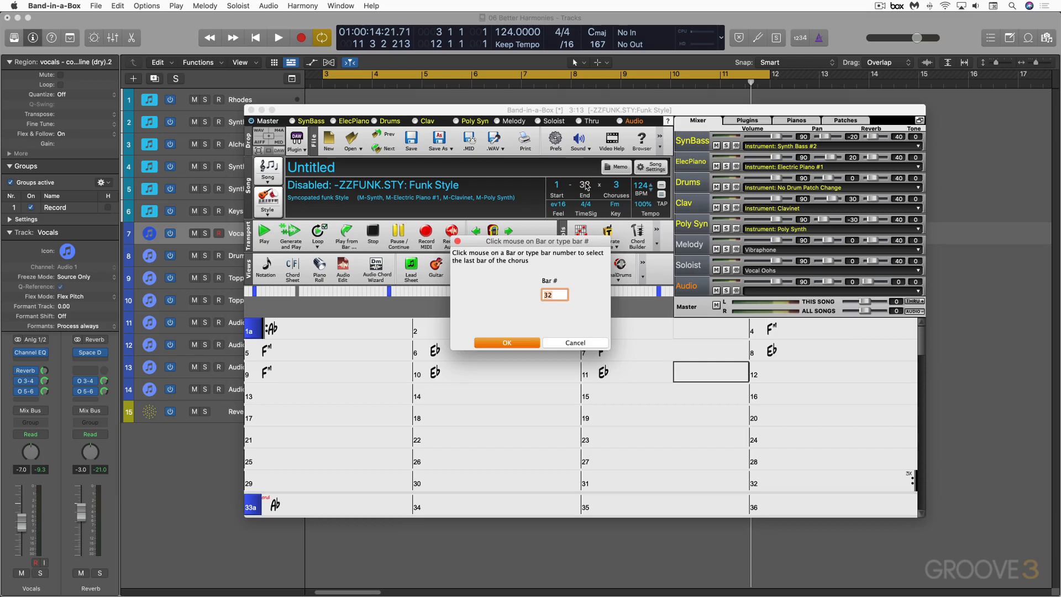
type("11")
key("Return")
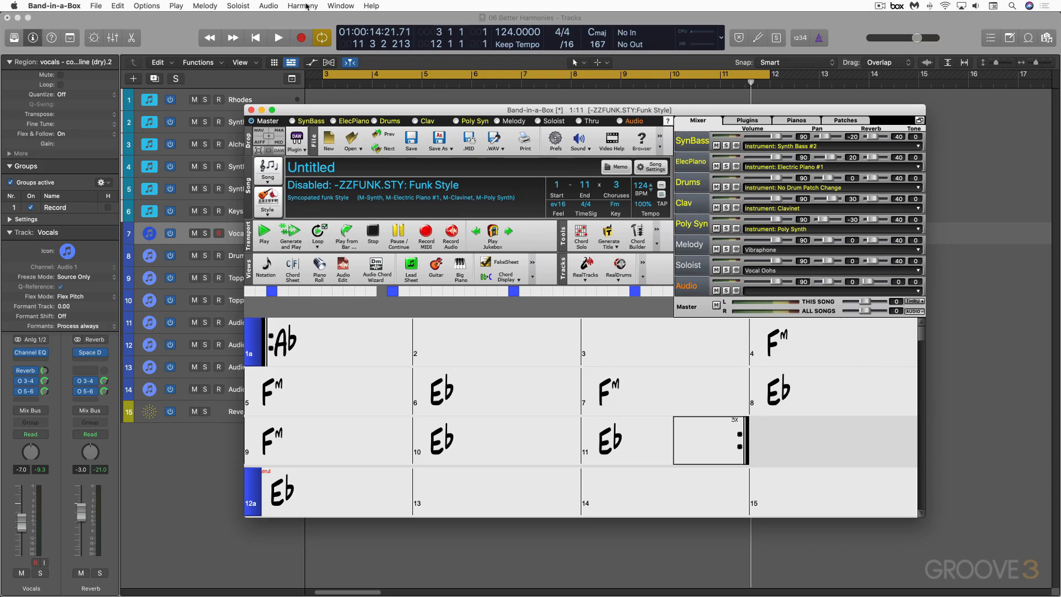
- Open the audio harmony settings for the imported vocal
left_click(270, 5)
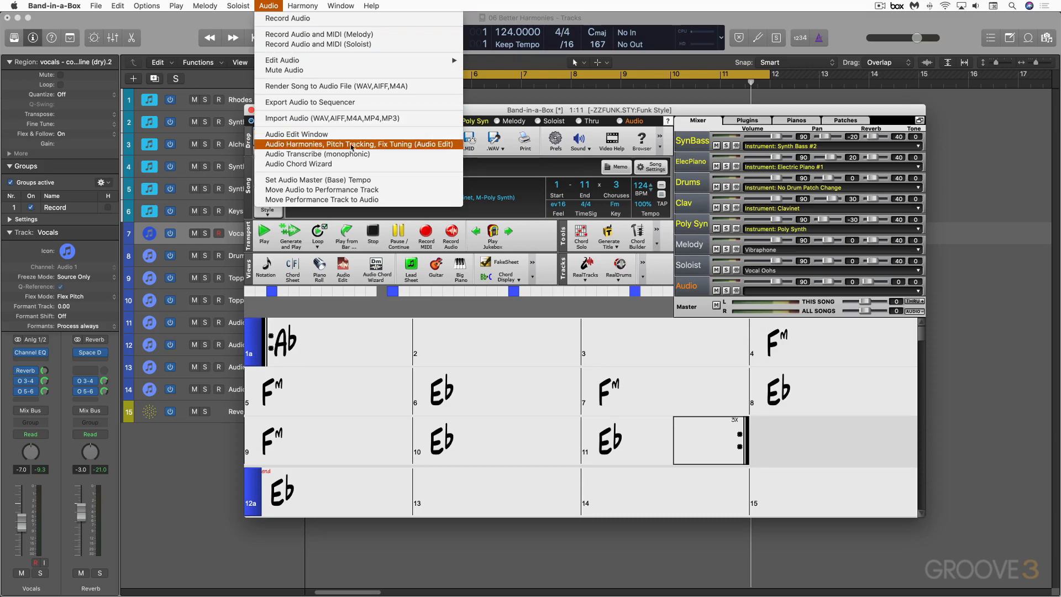
mouse_move(303, 5)
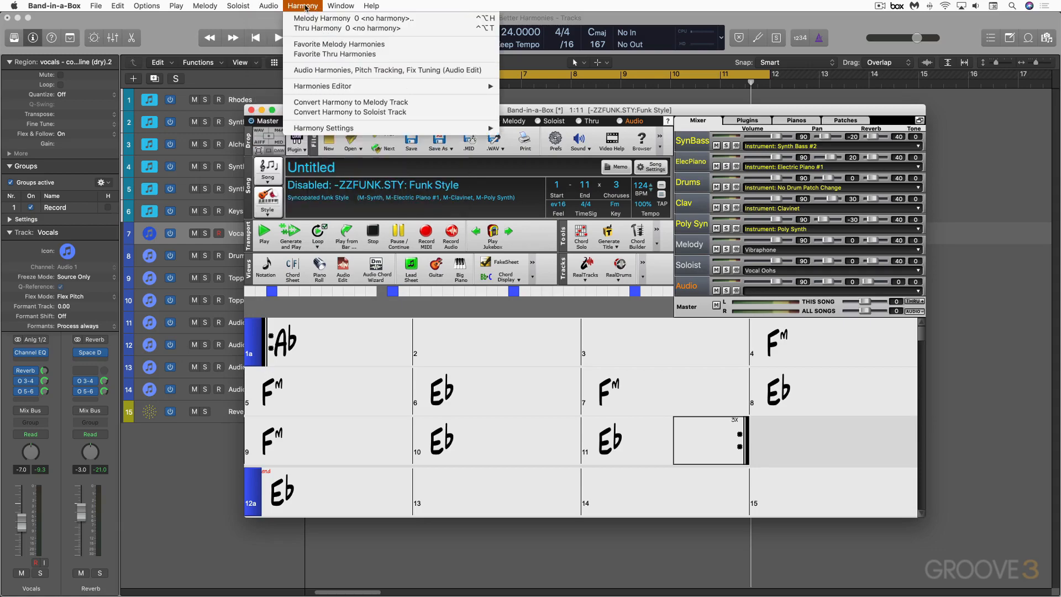
left_click(321, 71)
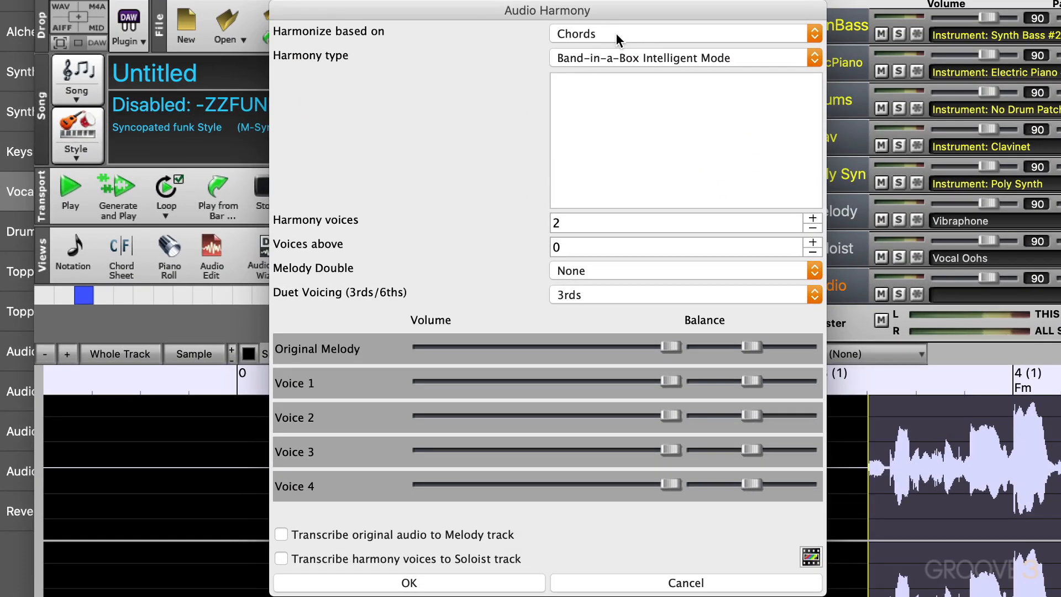
- Try Fix Tuning and Melody track as the basis for harmonizing, and return to Chords
left_click(599, 31)
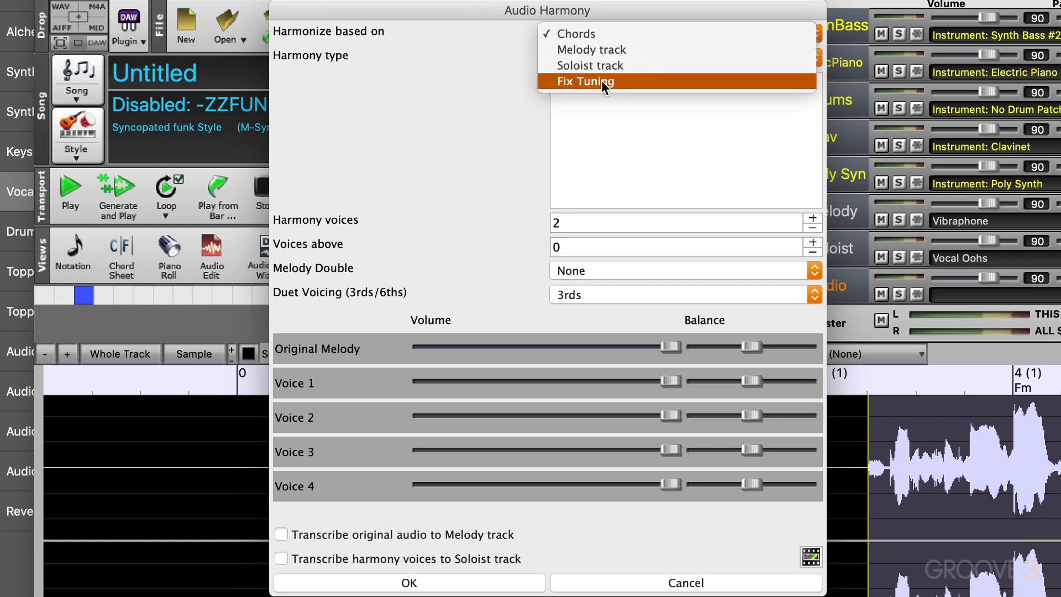
left_click(601, 81)
left_click(601, 32)
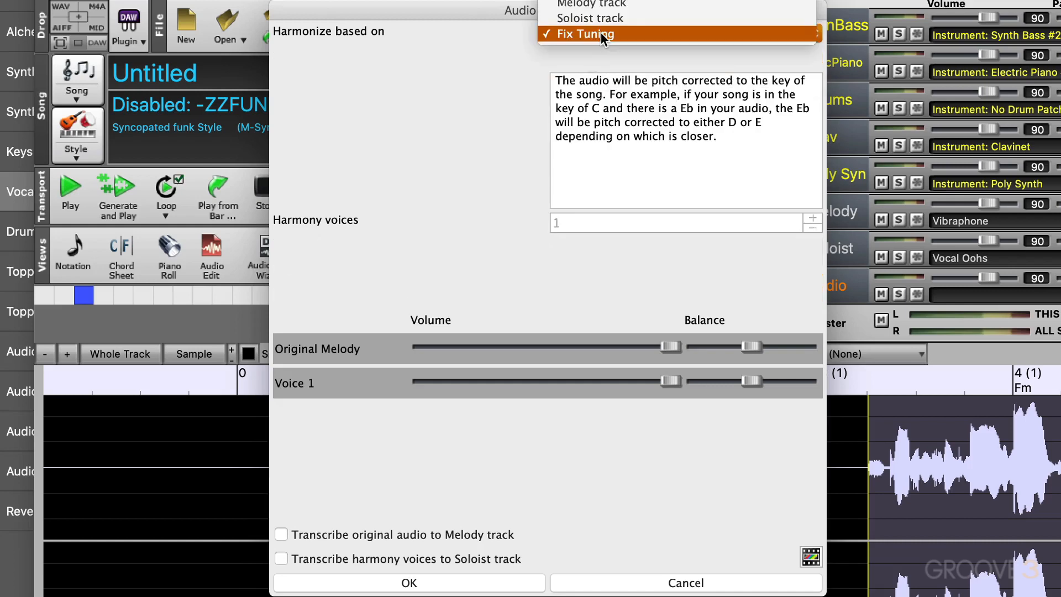
left_click(590, 5)
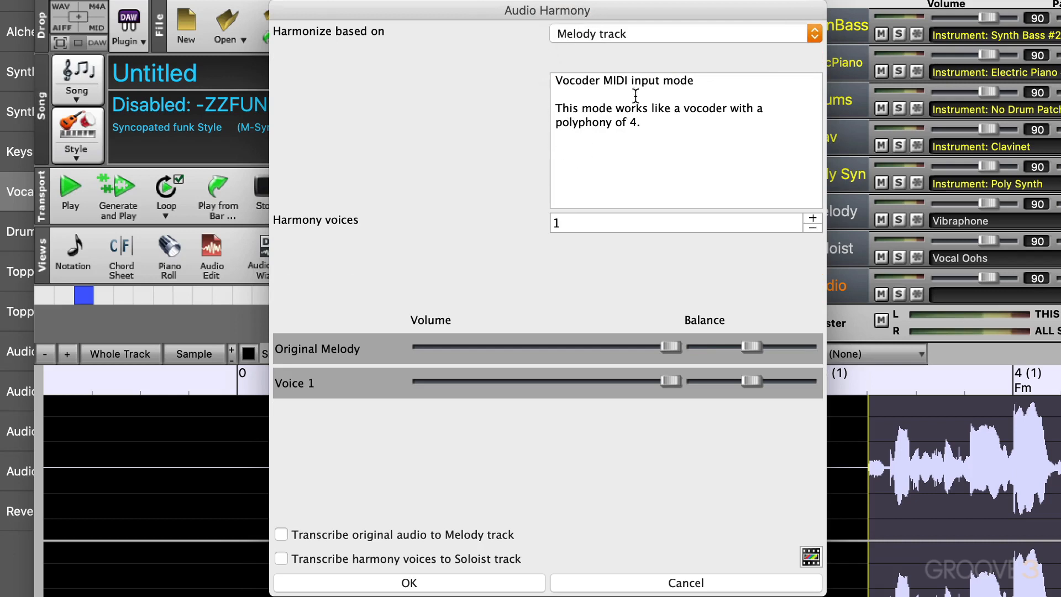
left_click(618, 31)
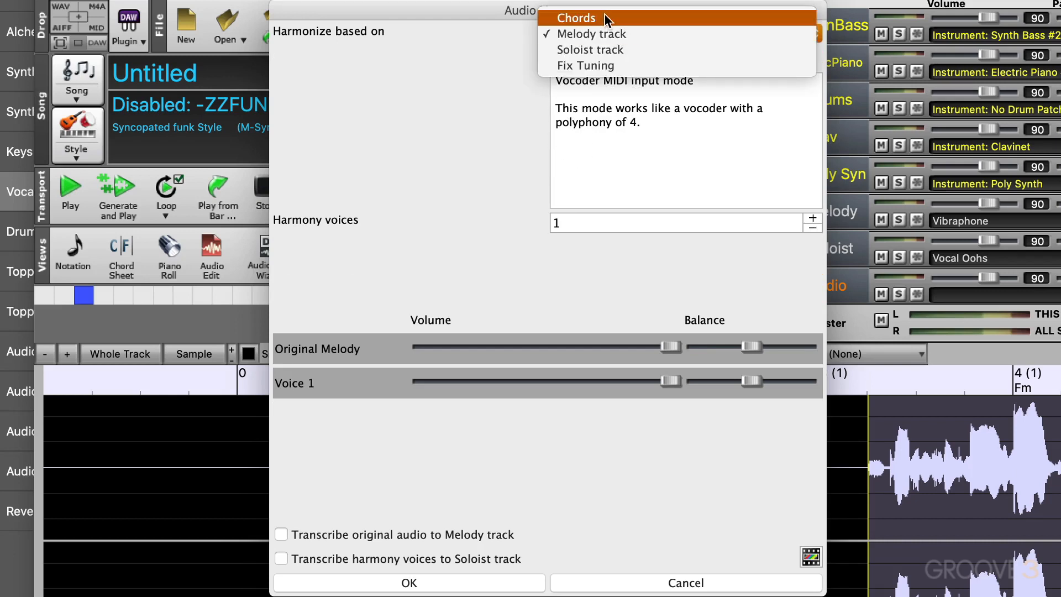
left_click(604, 14)
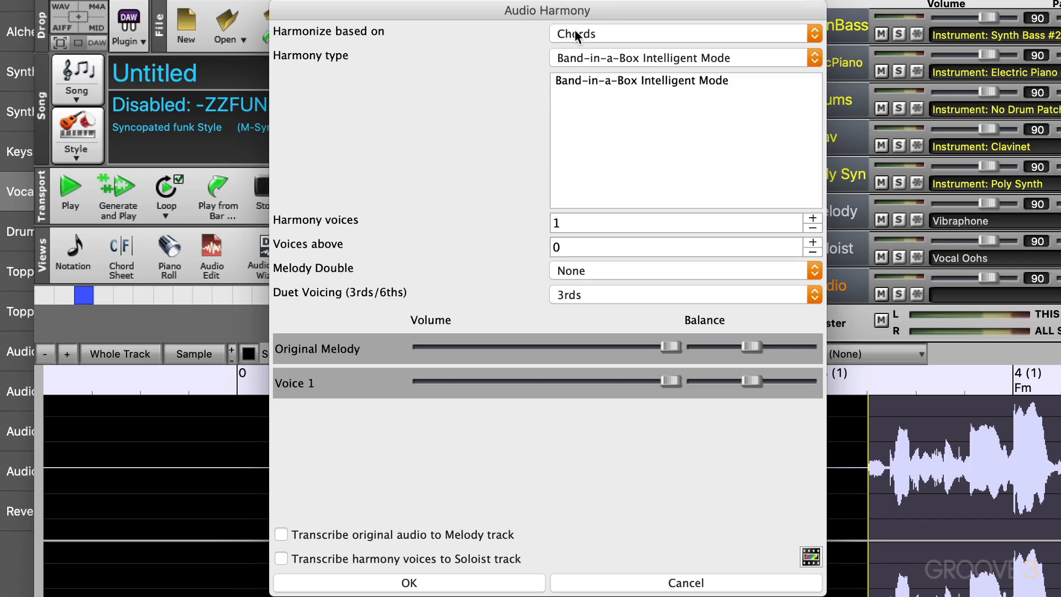
- Keep Band-in-a-Box Intelligent Mode as harmony type and set 4 harmony voices with 2 voices above, without melody doubling
left_click(607, 57)
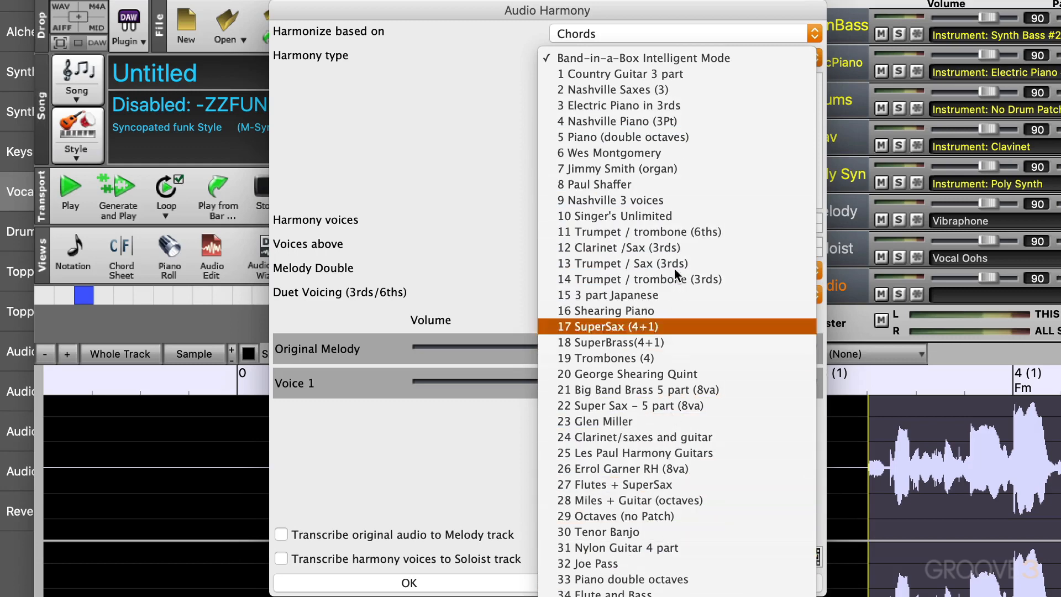
left_click(659, 57)
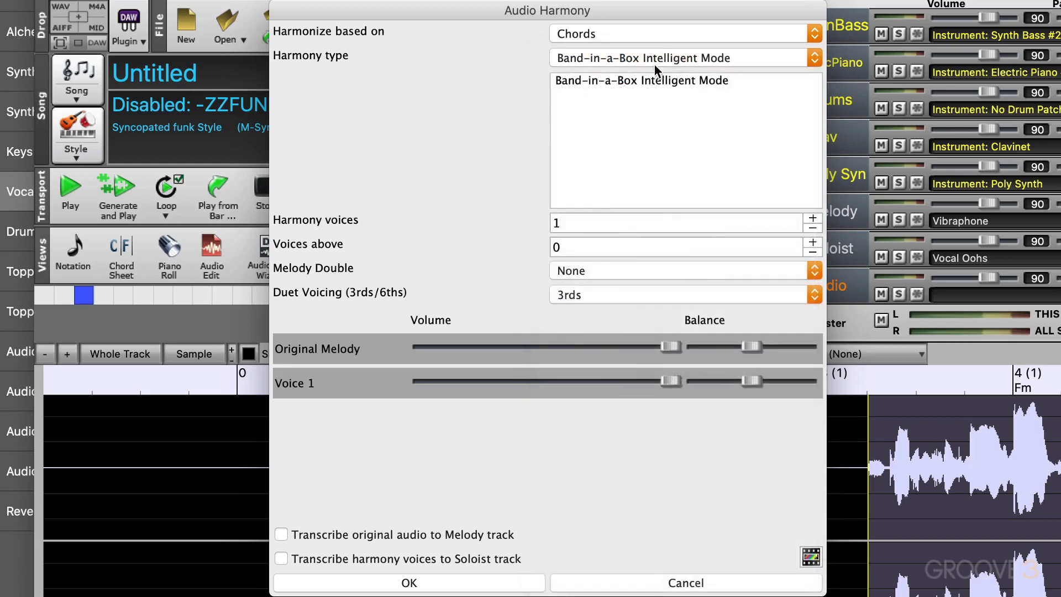
left_click(812, 217)
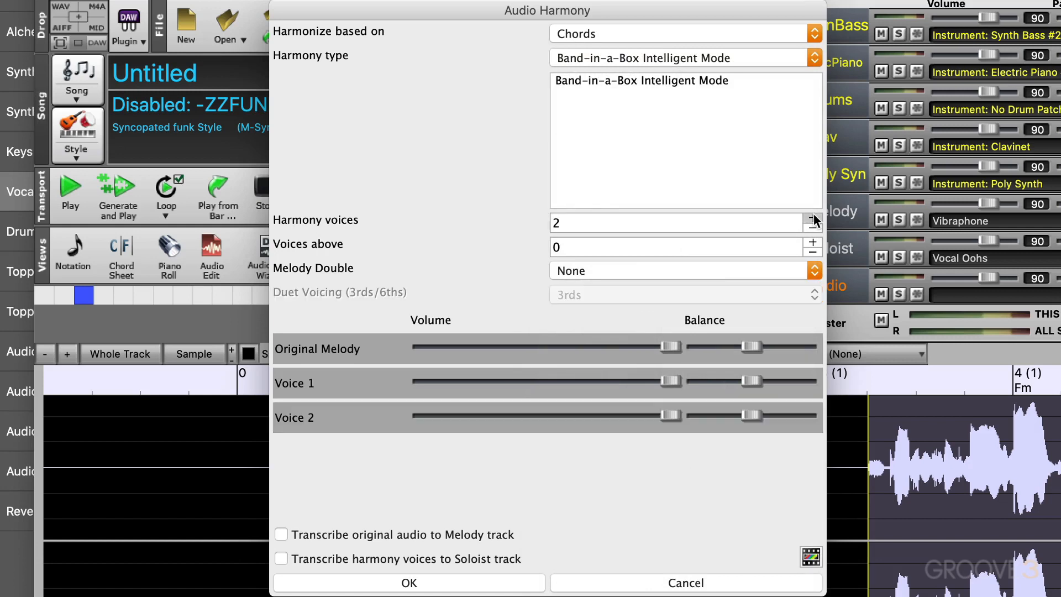
left_click(812, 217)
left_click(812, 217)
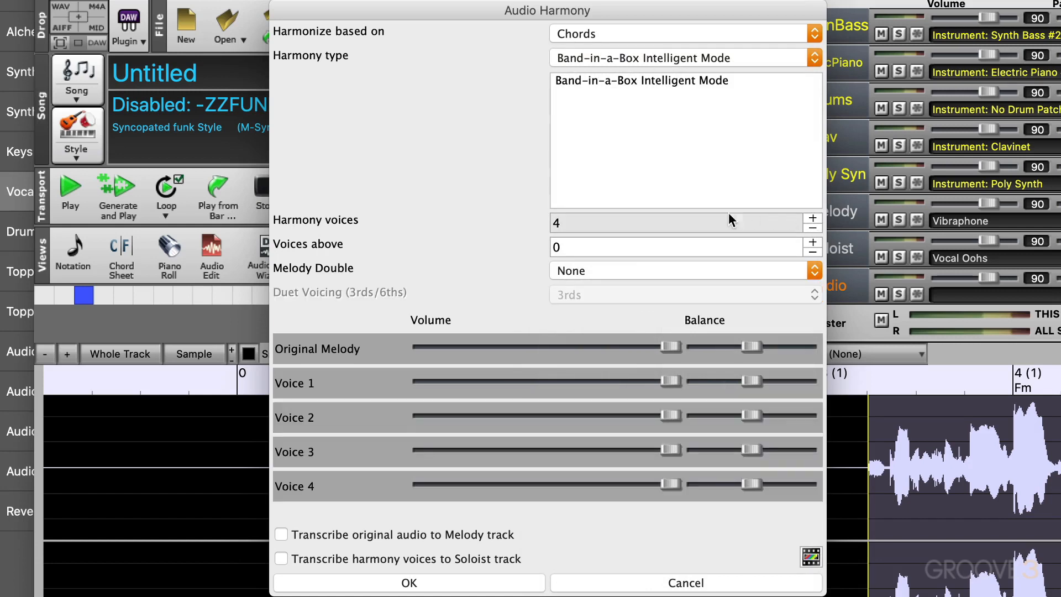
left_click(575, 246)
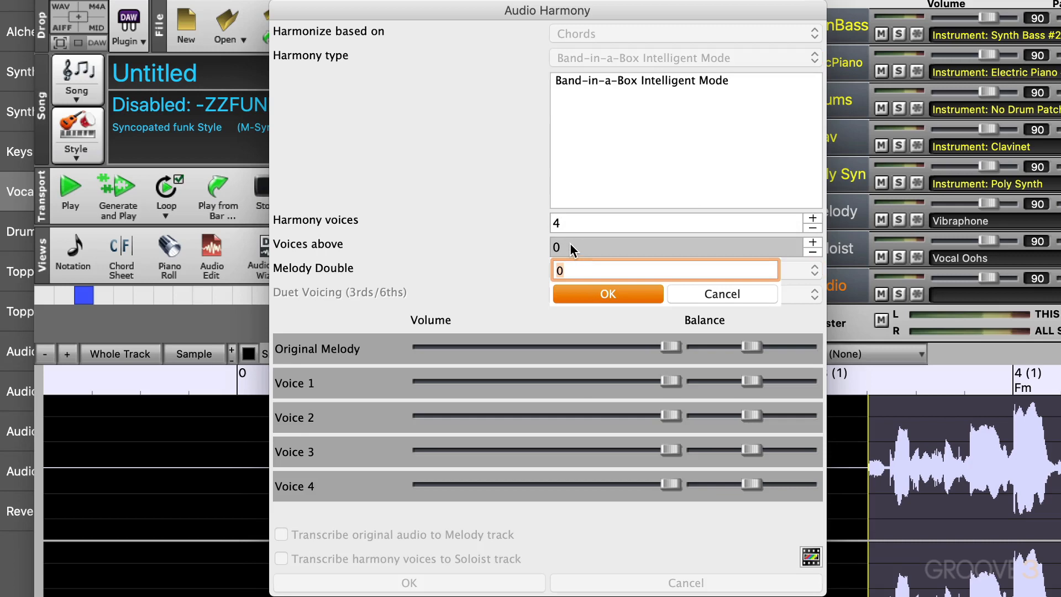
type("2")
key("Return")
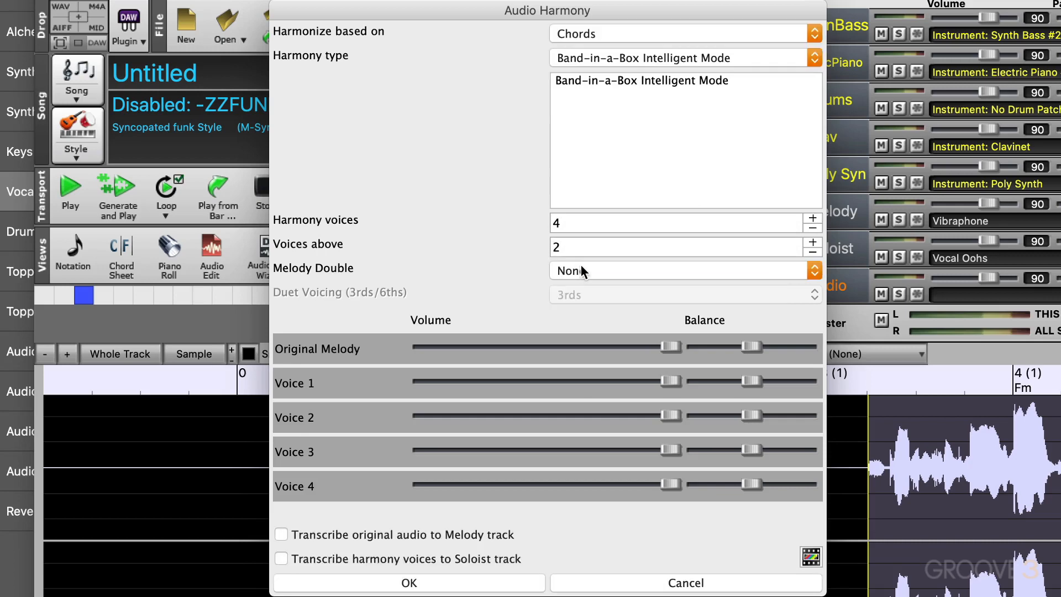
left_click(583, 271)
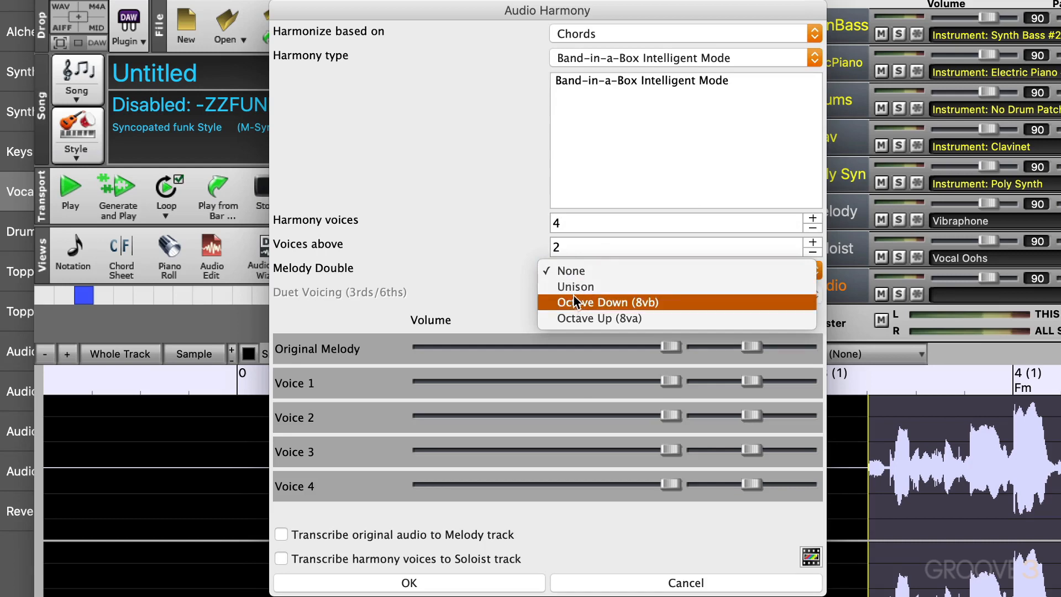
left_click(480, 231)
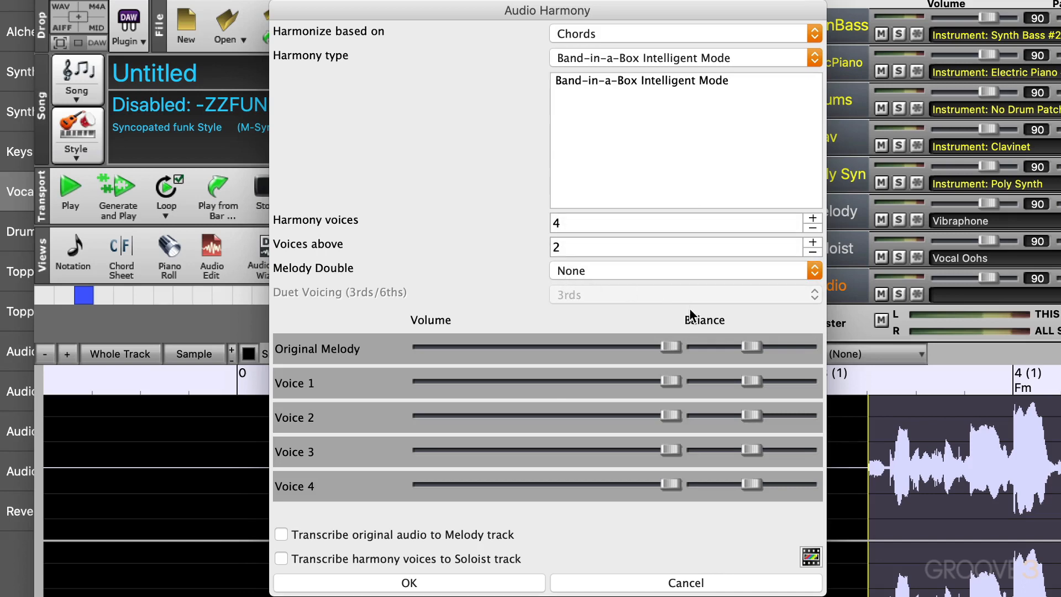
- Lower the original melody's volume slightly and bring Voices 1 to 4 down to a little over half
left_click_drag(669, 347, 627, 347)
left_click_drag(670, 381, 571, 383)
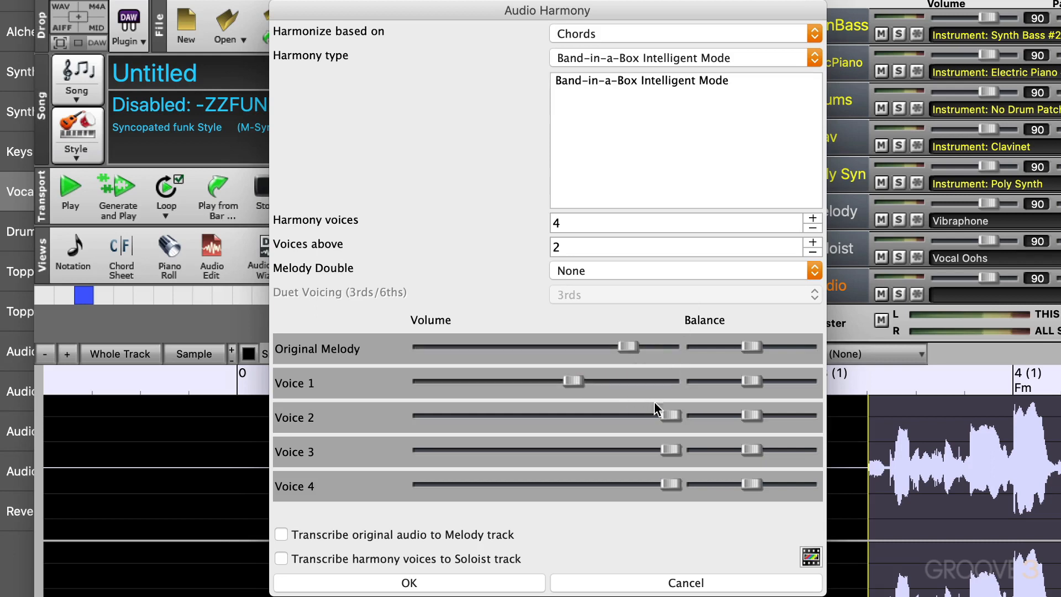
left_click_drag(669, 415, 572, 418)
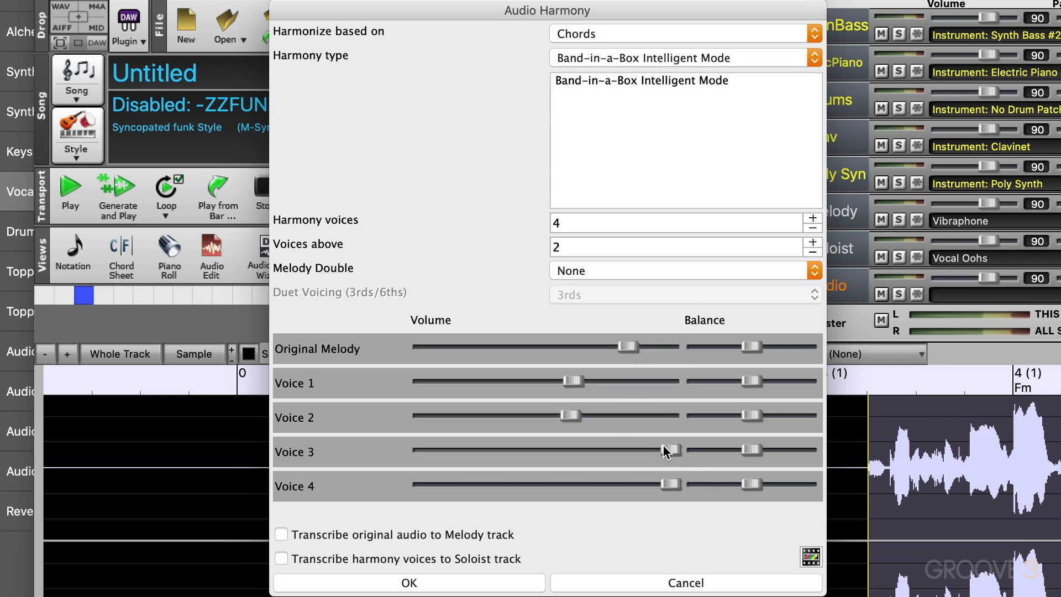
left_click_drag(670, 450, 564, 450)
left_click_drag(670, 484, 563, 485)
left_click_drag(566, 417, 558, 416)
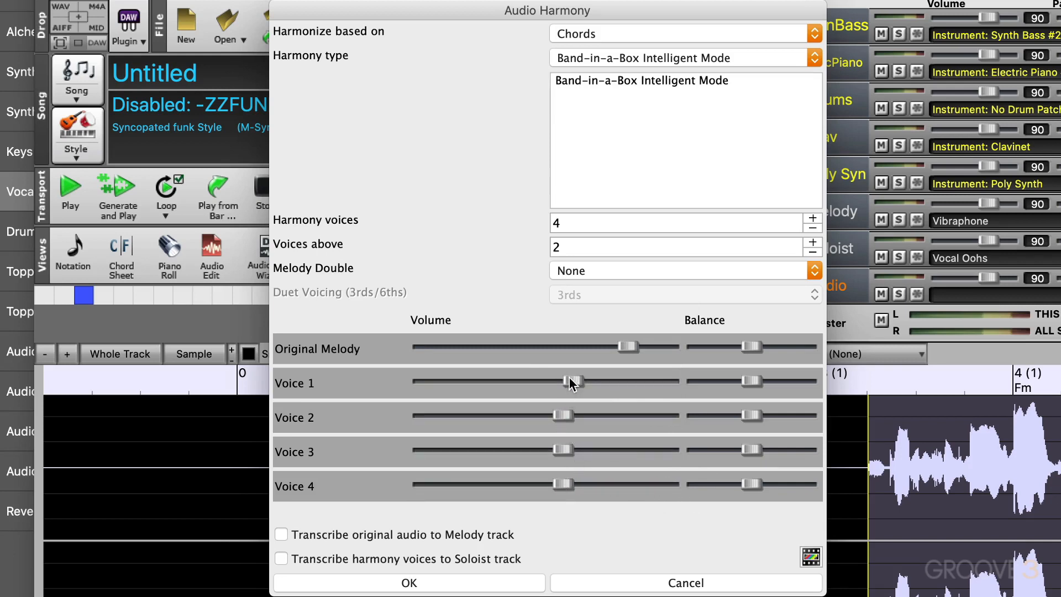
left_click_drag(576, 379, 572, 378)
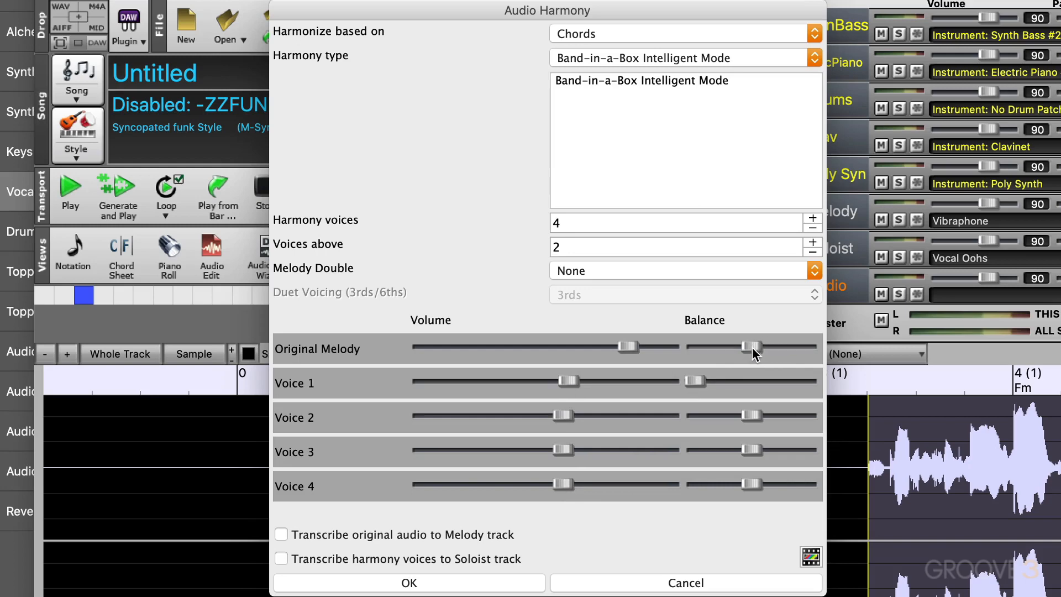
- Spread the harmony balances with Voice 1 far left, Voice 2 far right, Voice 3 partly left and Voice 4 partly right
left_click_drag(749, 415, 808, 415)
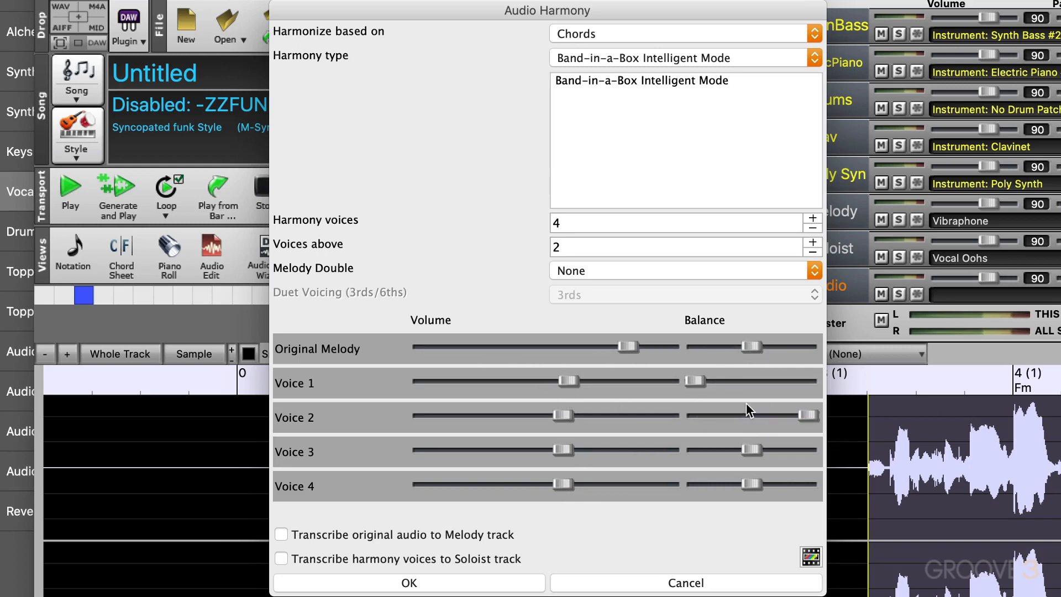
left_click_drag(730, 446, 711, 449)
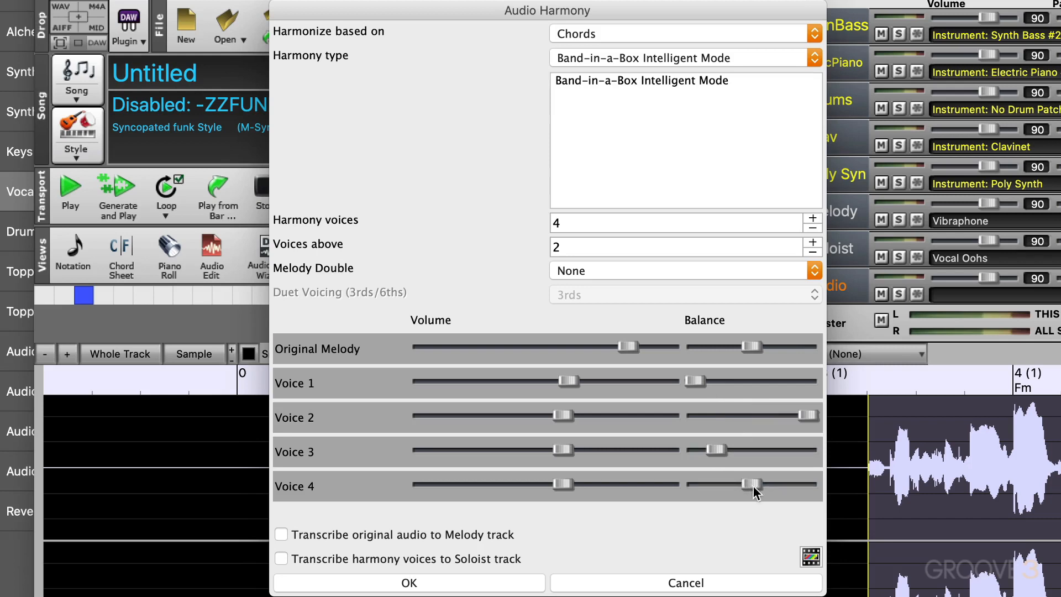
left_click_drag(752, 486, 782, 482)
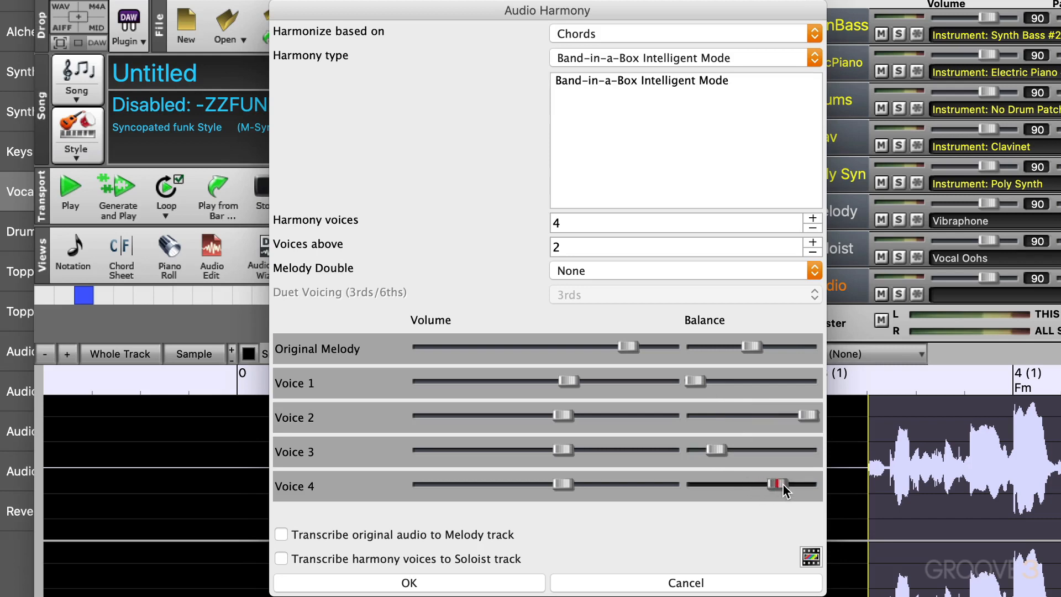
- Enable transcribing the original audio to the Melody track and the harmony voices to the Soloist track, and generate the harmonies
left_click(279, 534)
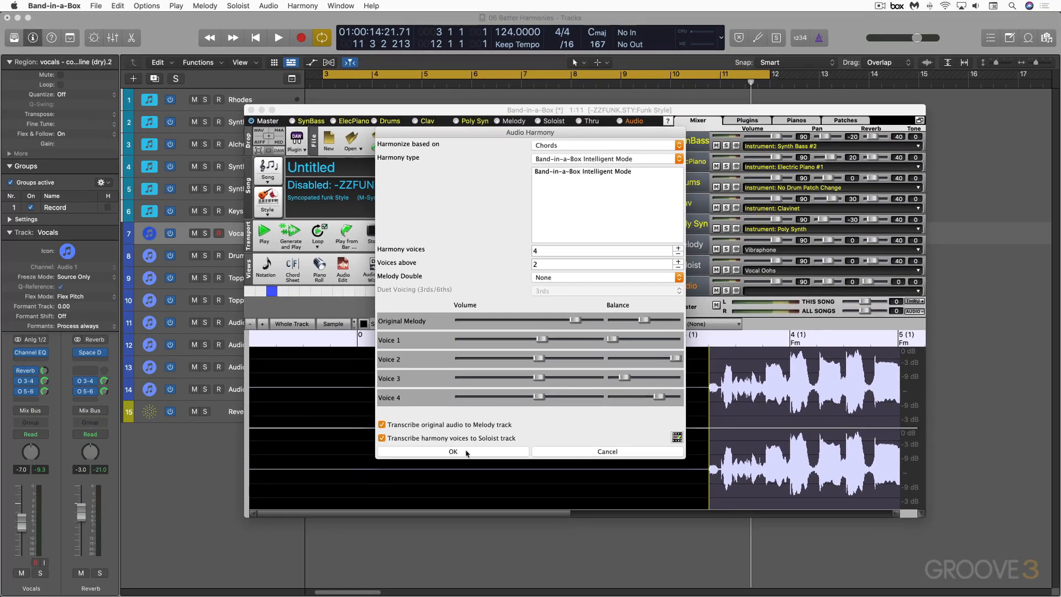
left_click(440, 583)
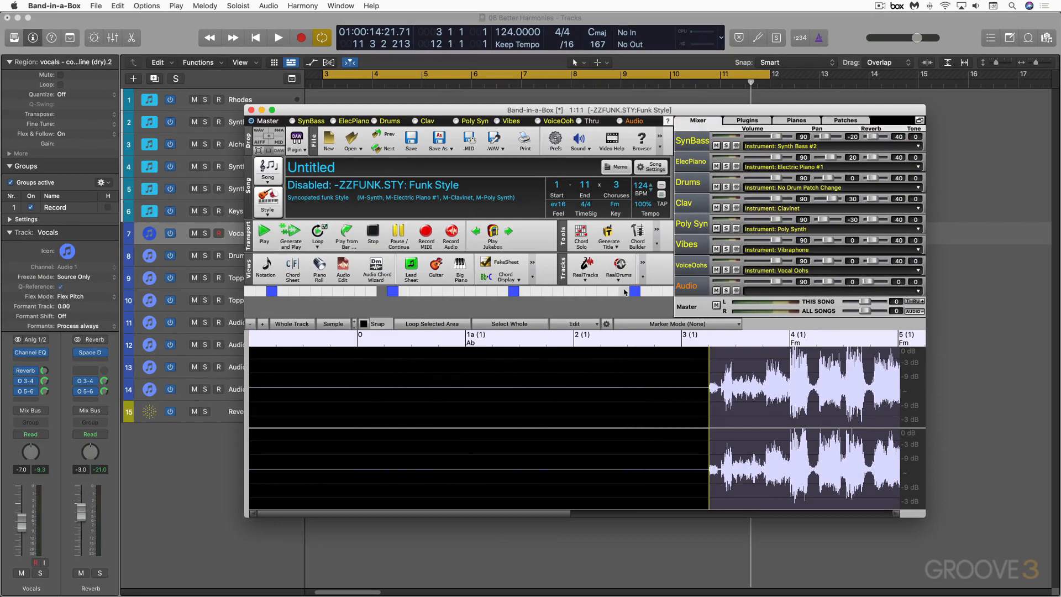
- Mute the Vibes and VoiceOohs tracks and listen to the harmonized audio on its own
left_click(717, 249)
left_click(716, 270)
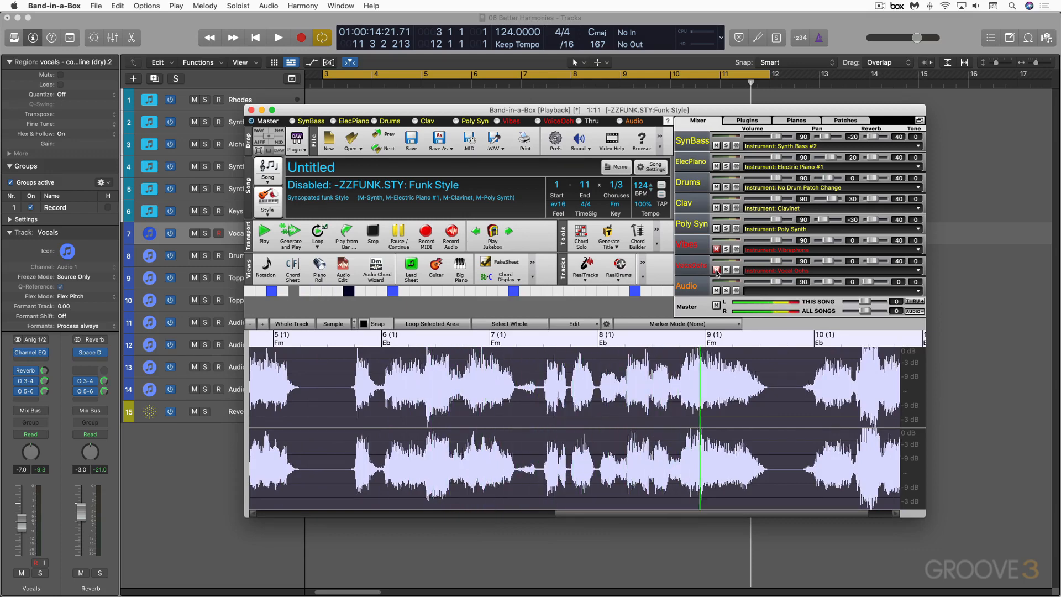
key("space")
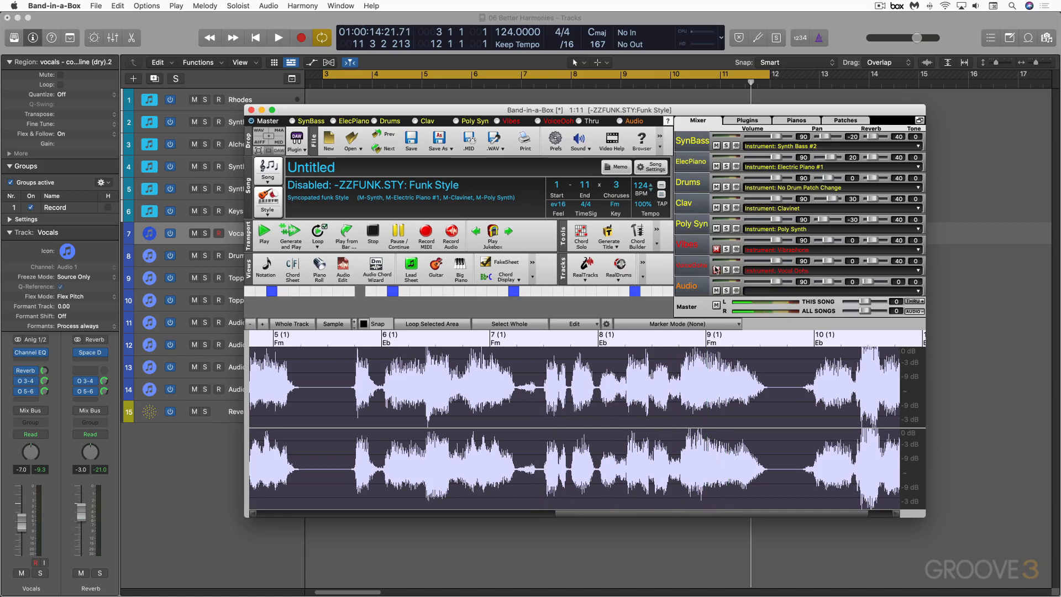
- Listen to the transcribed Vibes and VoiceOohs tracks soloed in turn, and clear the solo before stopping playback
left_click(717, 249)
left_click(726, 249)
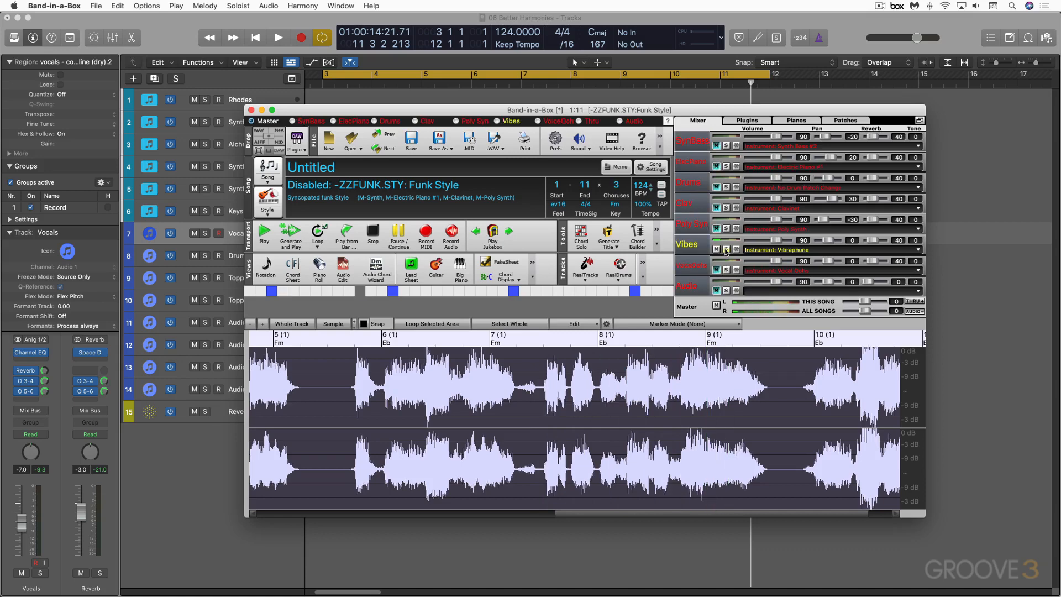
key("space")
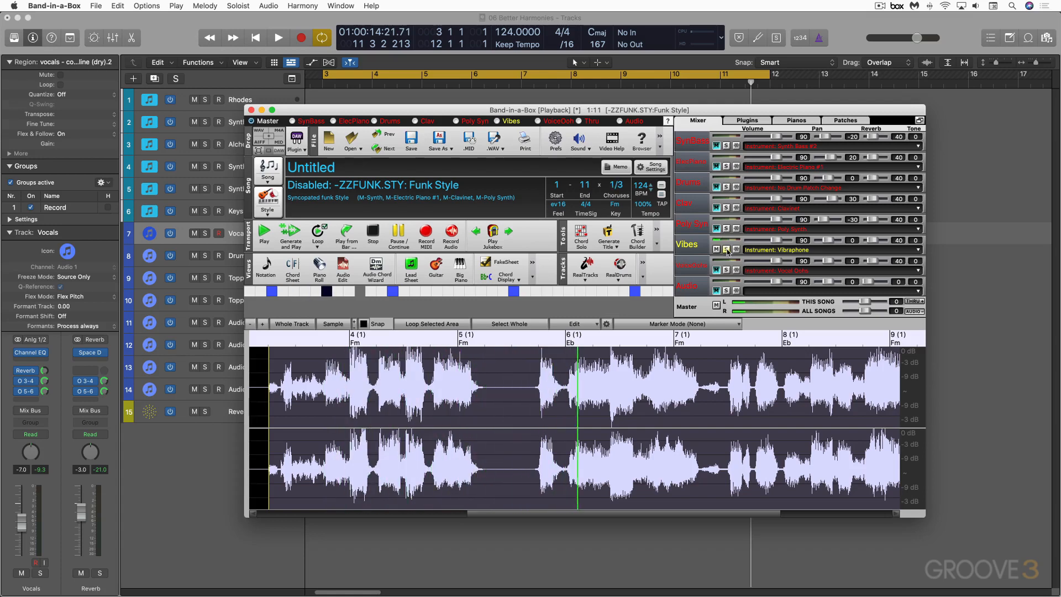
left_click(726, 269)
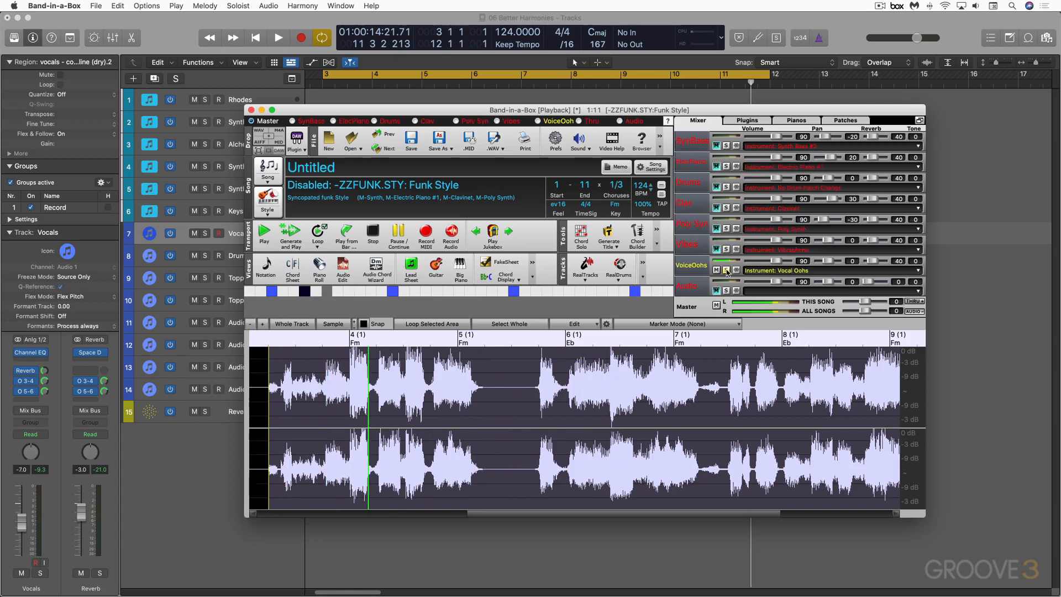
left_click(727, 270)
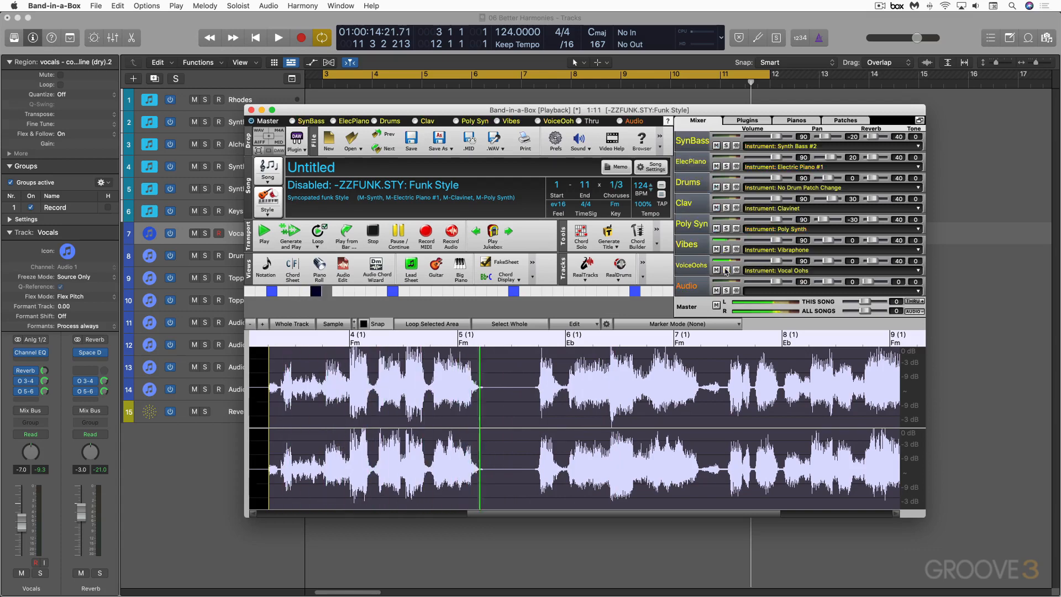
key("space")
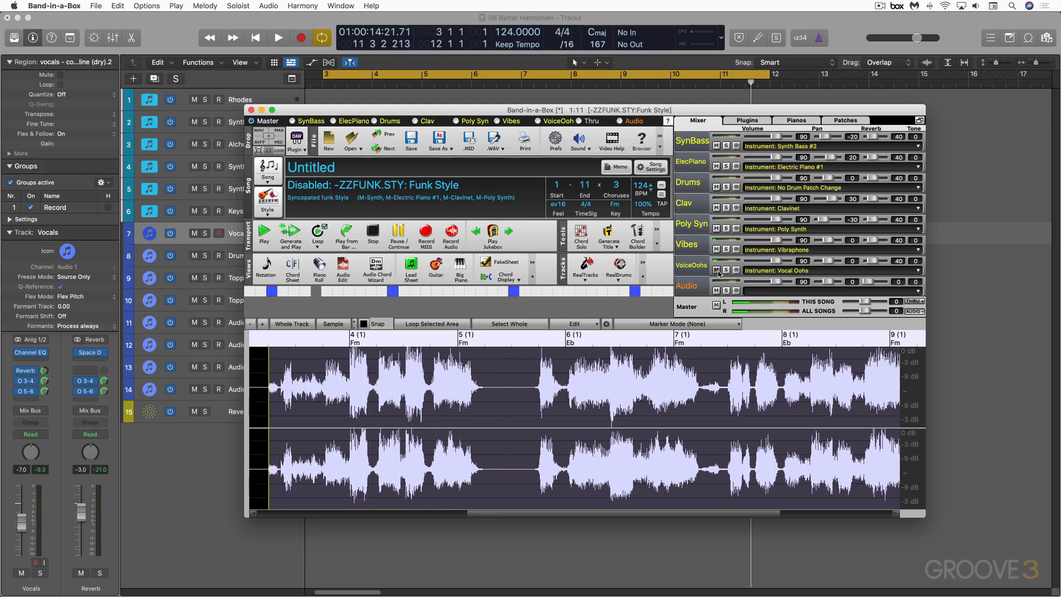
- Transfer the harmonized Audio track from Band-in-a-Box as a WAV onto Logic's Audio 05 track, starting at bar 1
left_click_drag(513, 110, 746, 140)
double_click(920, 316)
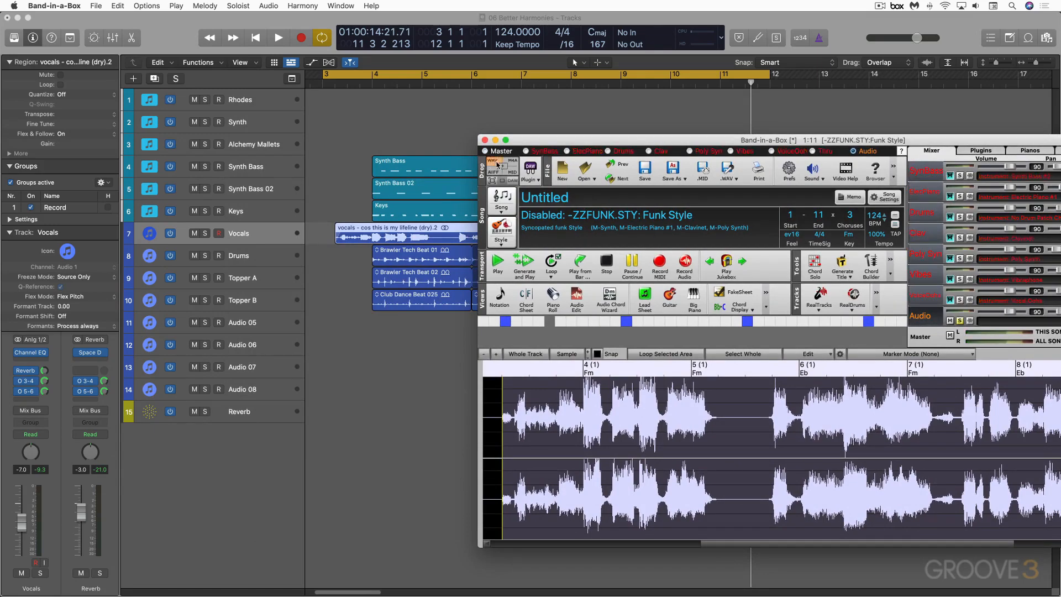
left_click_drag(531, 140, 727, 157)
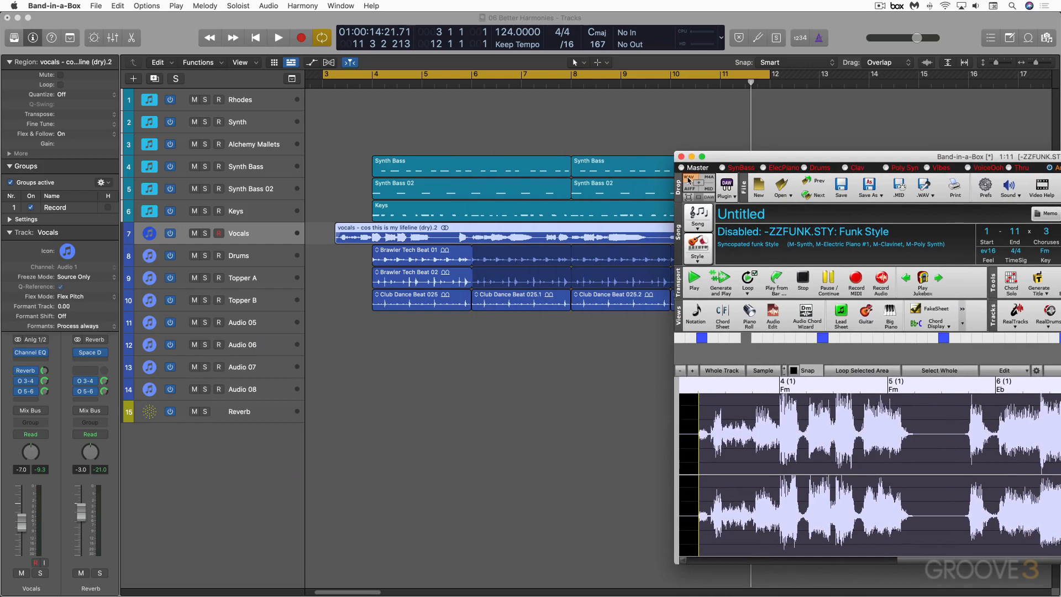
scroll(364, 115, "left", 3)
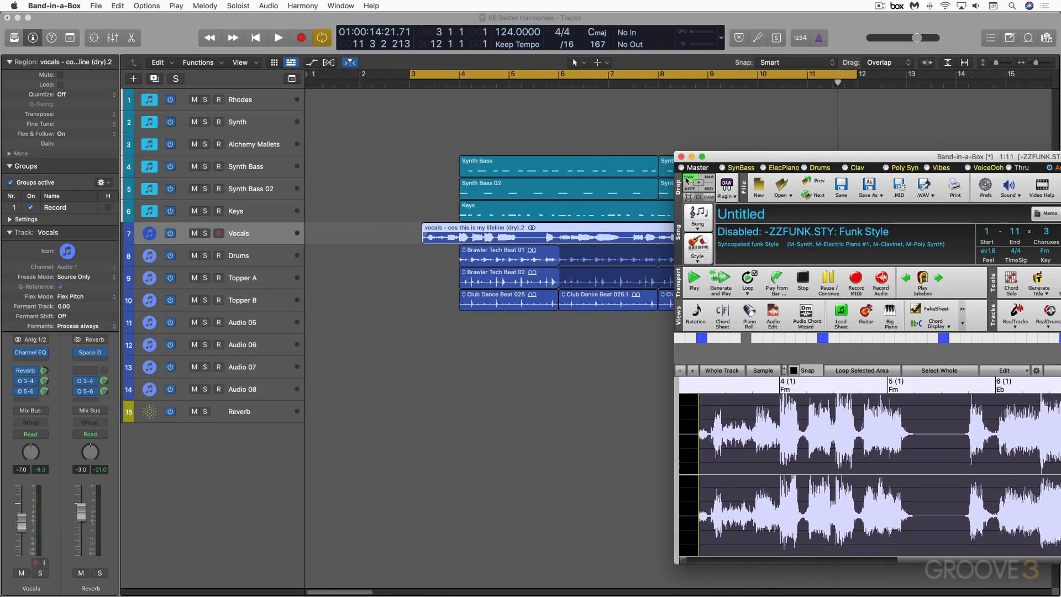
left_click_drag(683, 181, 308, 316)
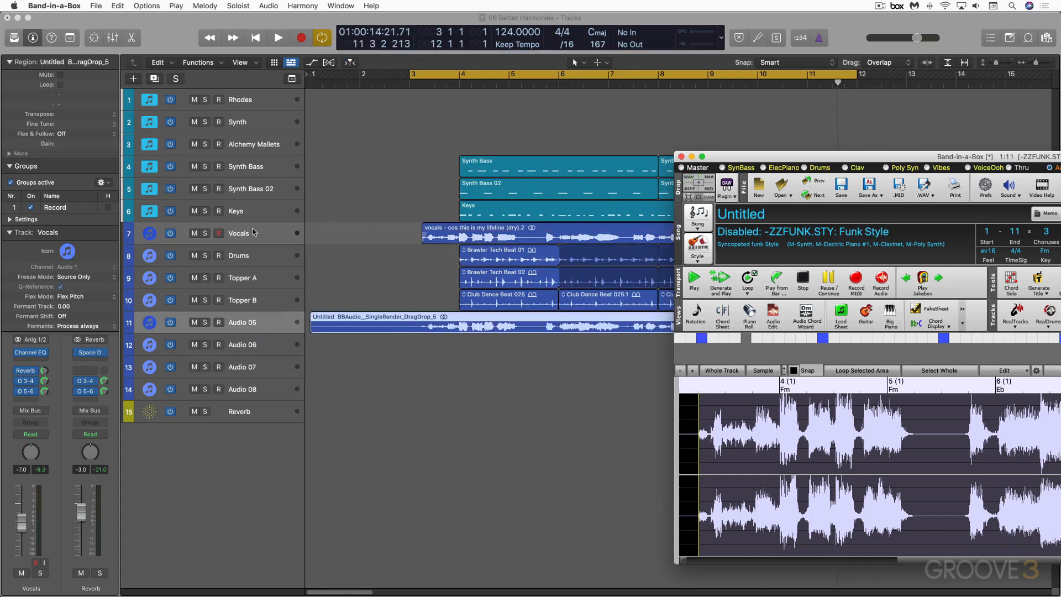
- Mute the original Vocals track, and adjust Audio 05's Reverb send and set its volume to -6.2 dB for playback
left_click(194, 233)
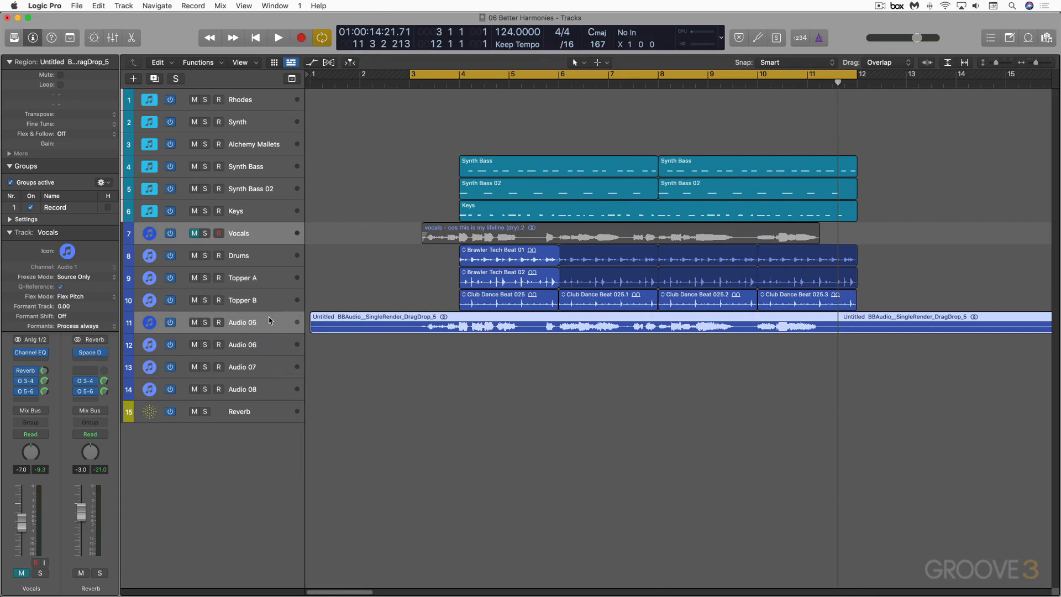
left_click(271, 320)
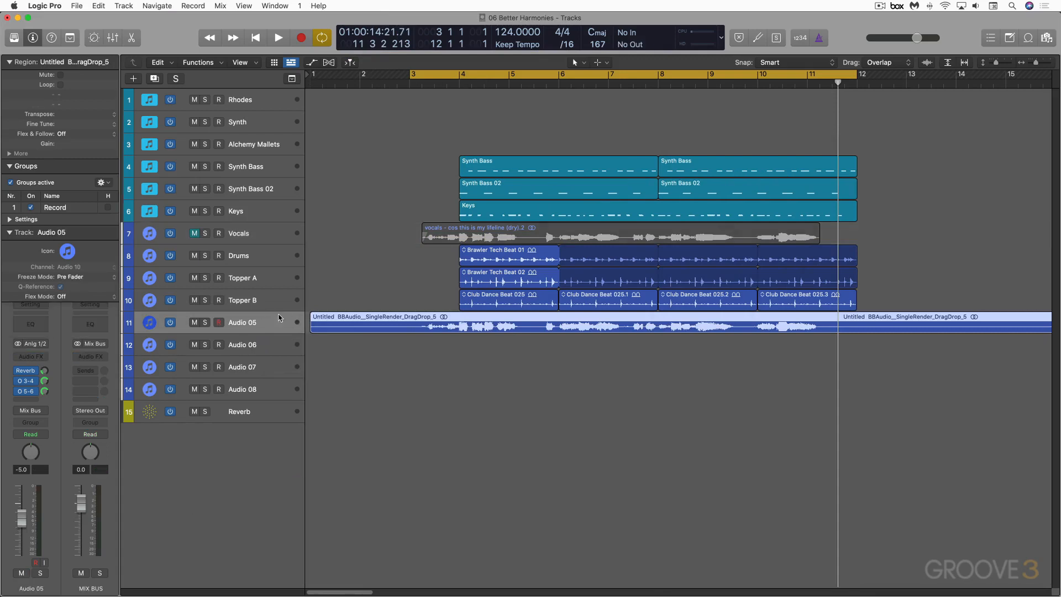
left_click(44, 371)
key("space")
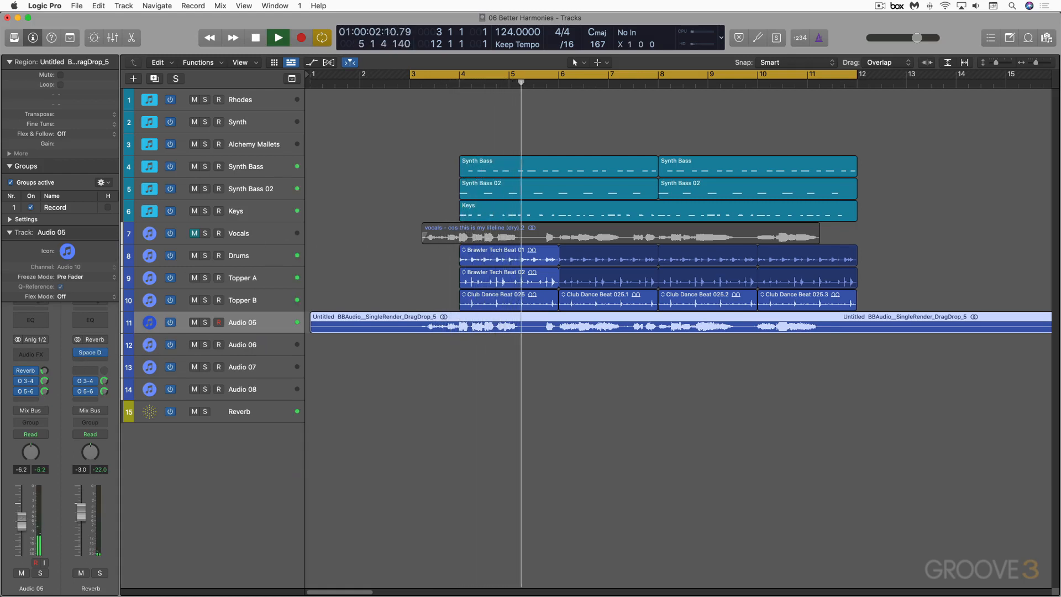
left_click_drag(22, 521, 22, 522)
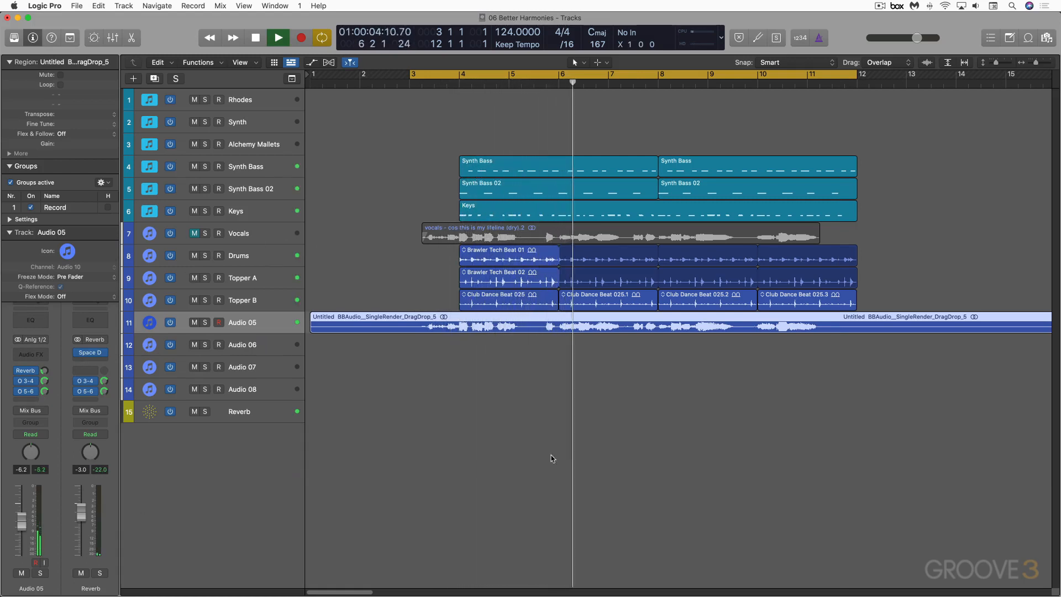
- Split the harmony audio region on Audio 05 at bar 12, delete the part after it, and stop playback
left_click(859, 319)
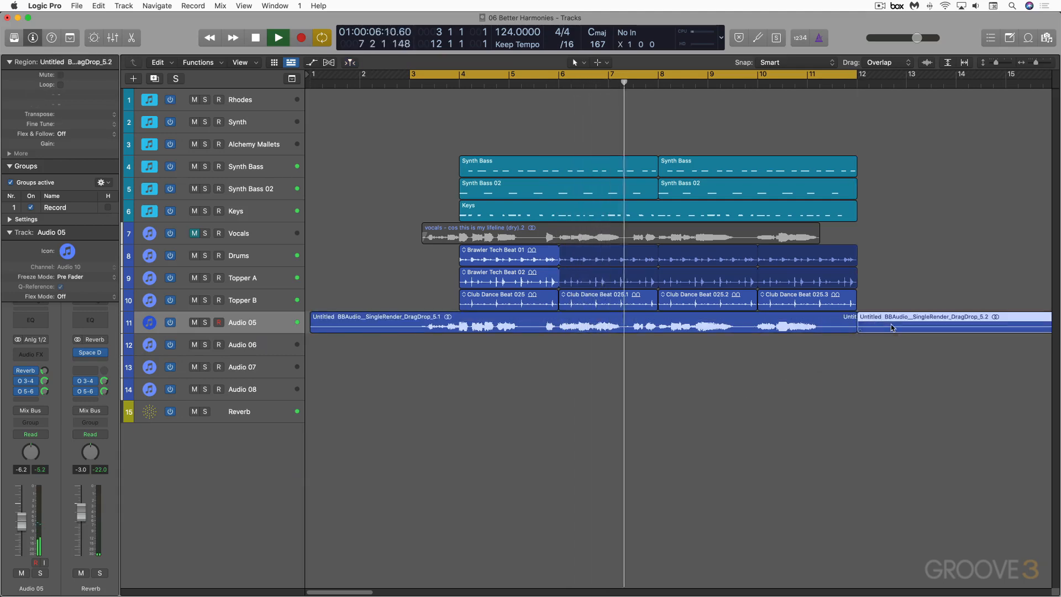
key("Delete")
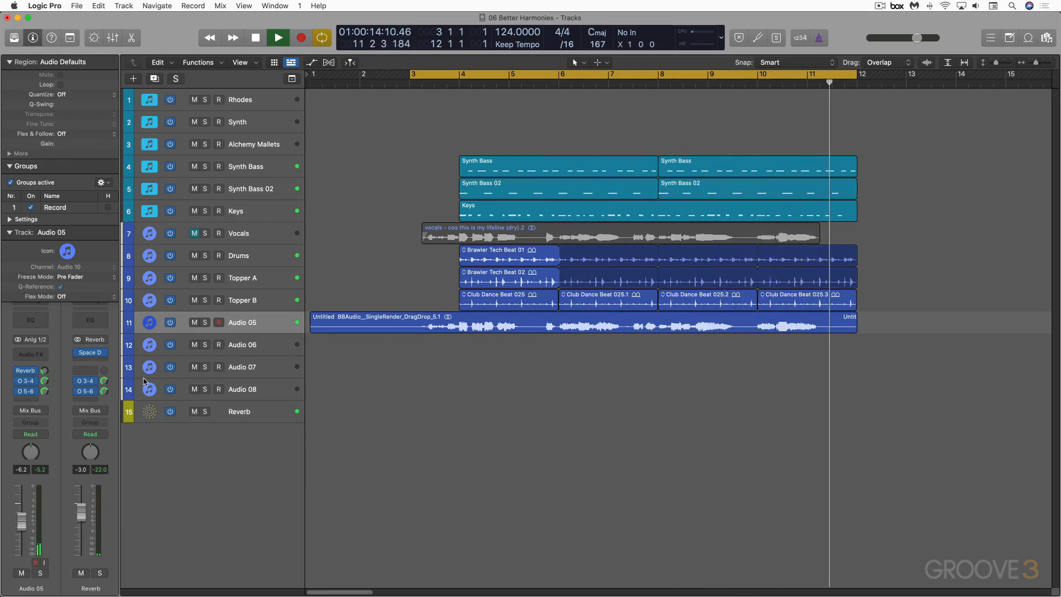
key("space")
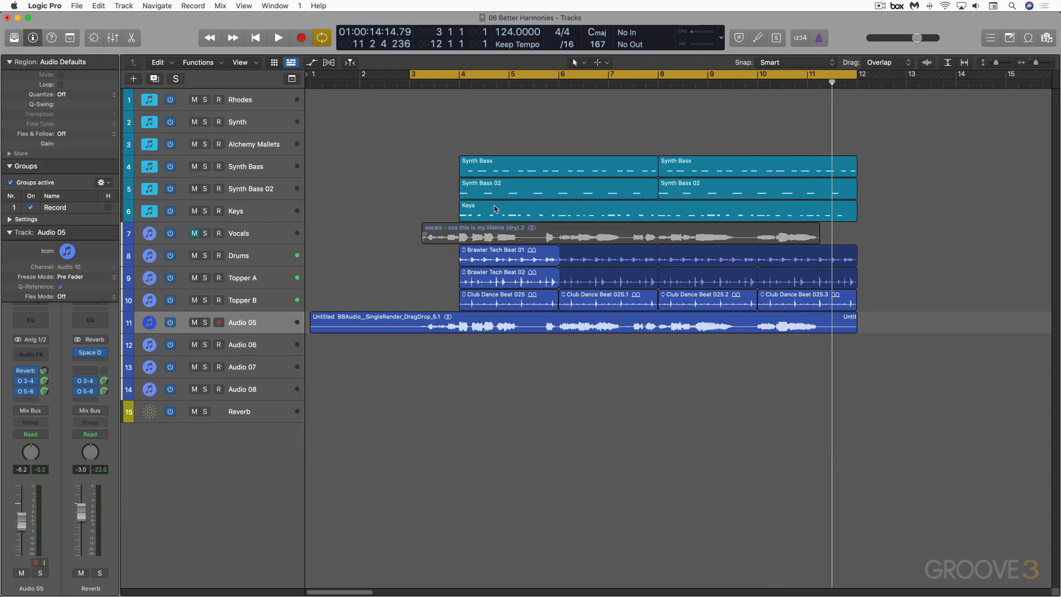
- Transfer the Vibes melody from Band-in-a-Box as MIDI onto Logic's Alchemy Mallets track, aligned to start at bar 2 and ending at bar 12
key("super+Tab")
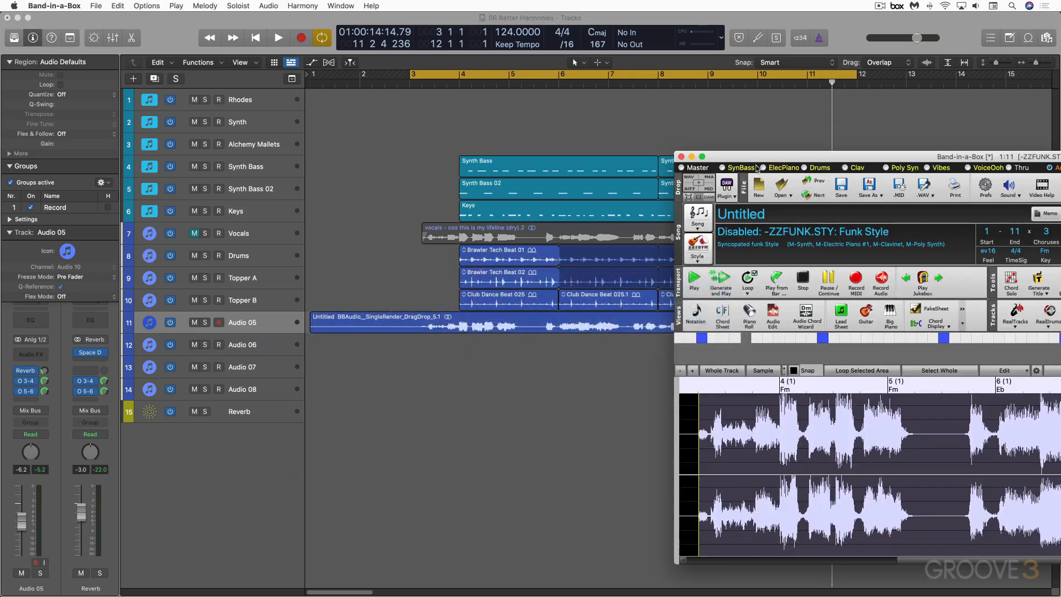
double_click(758, 158)
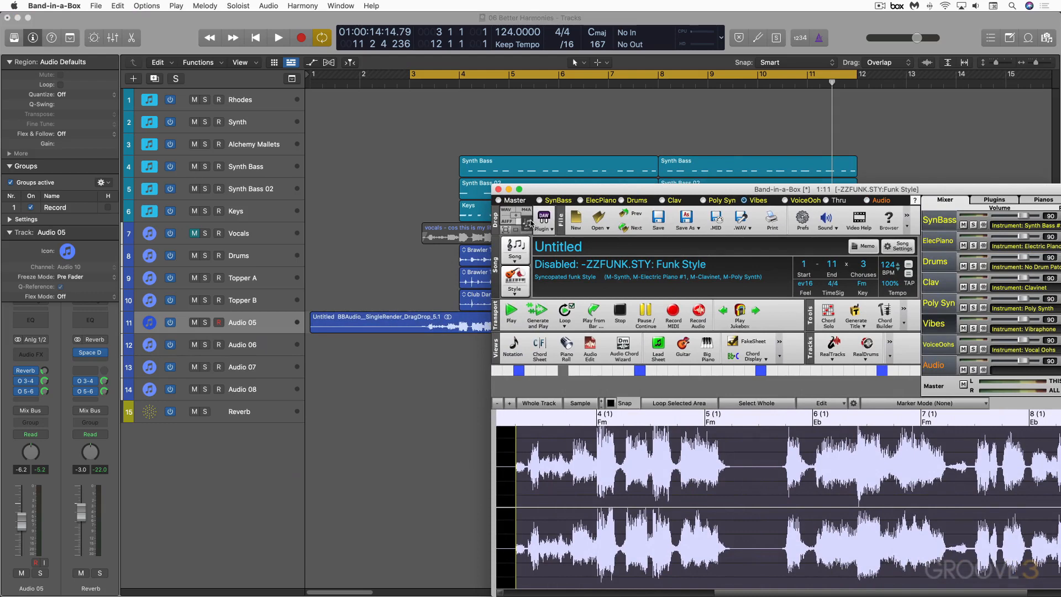
left_click_drag(534, 189, 411, 151)
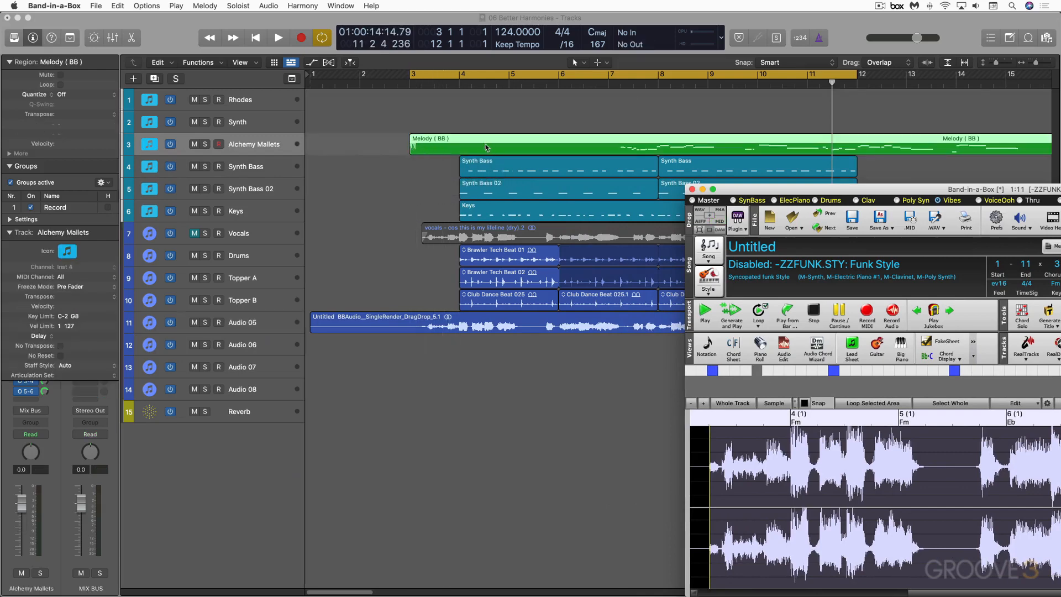
left_click_drag(487, 147, 510, 149)
left_click_drag(575, 147, 436, 149)
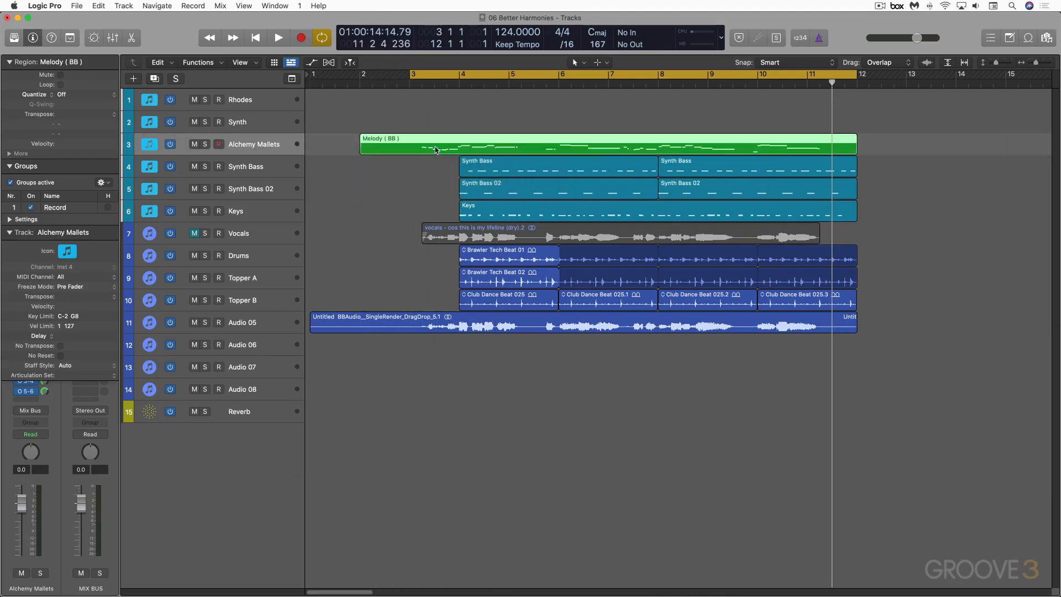
- Mute Audio 05 and listen to the Melody region through Alchemy Mallets with that track's volume at 6.0 dB
left_click(195, 323)
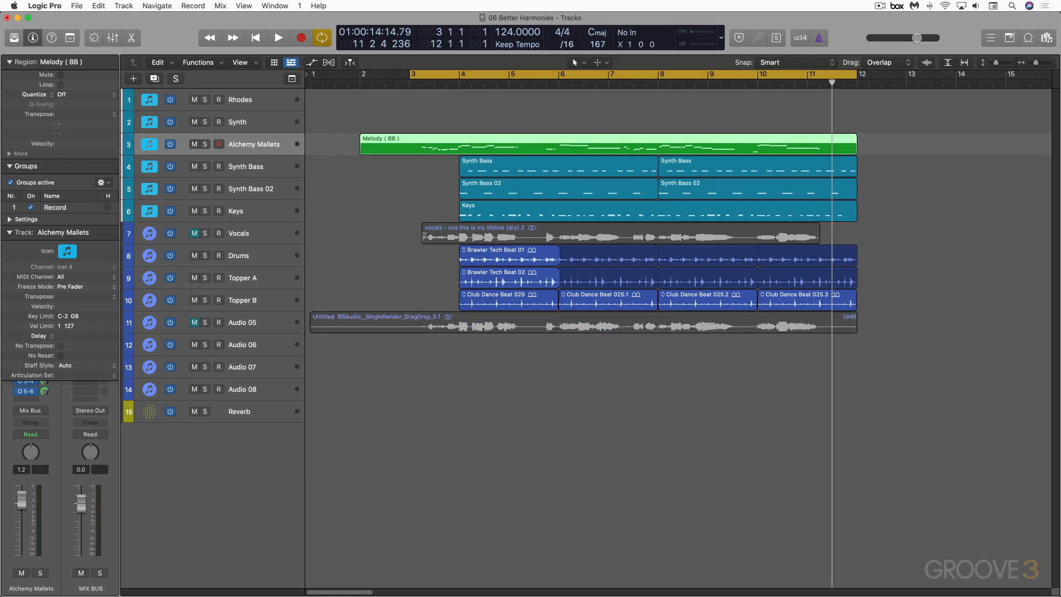
key("space")
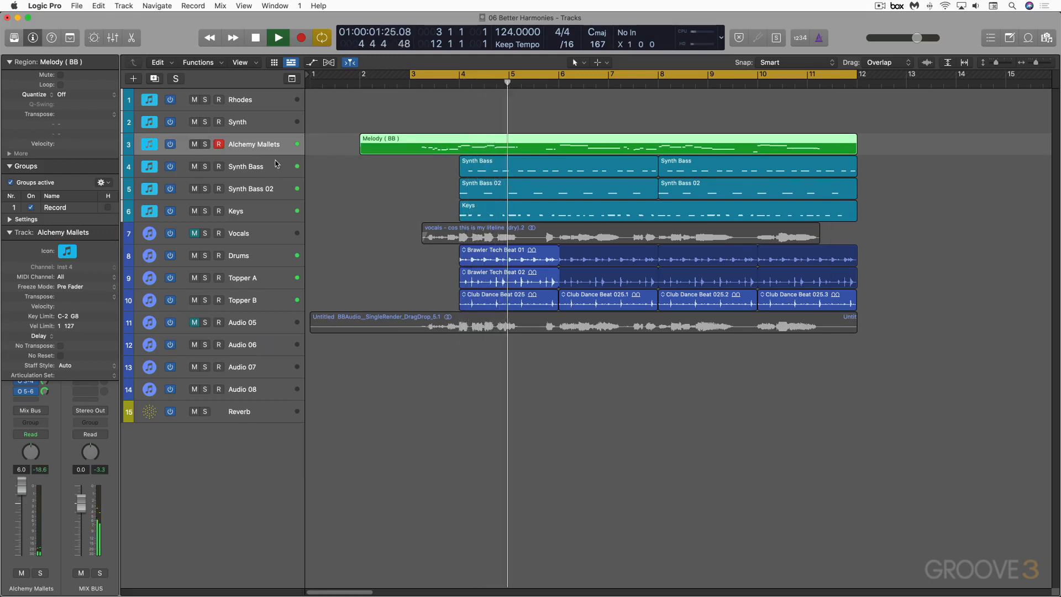
- Move the Melody region to the Synth track and transpose it by +12 during playback
left_click_drag(387, 143, 387, 121)
left_click(272, 126)
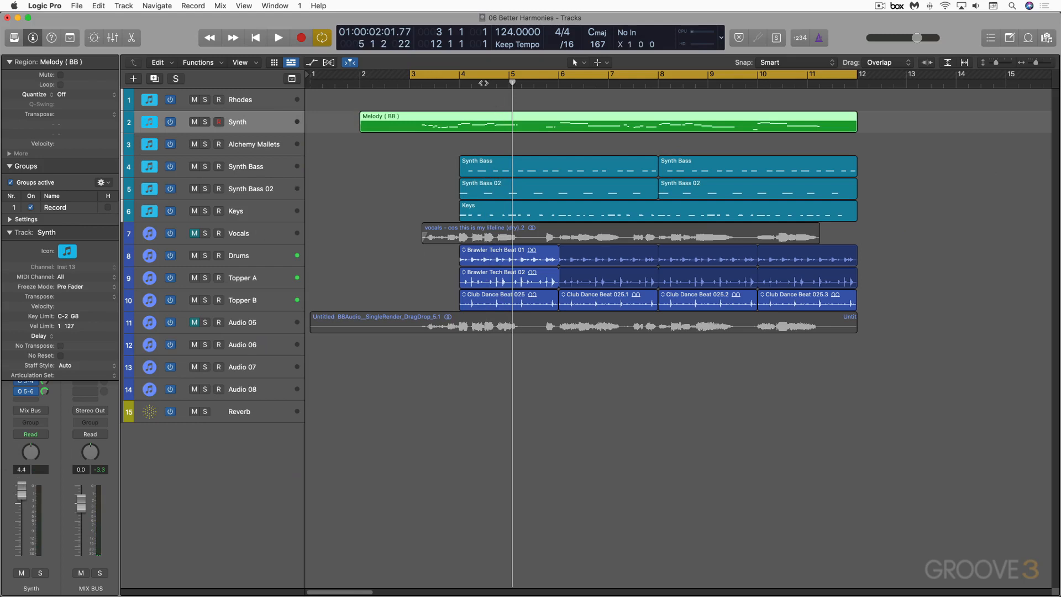
key("space")
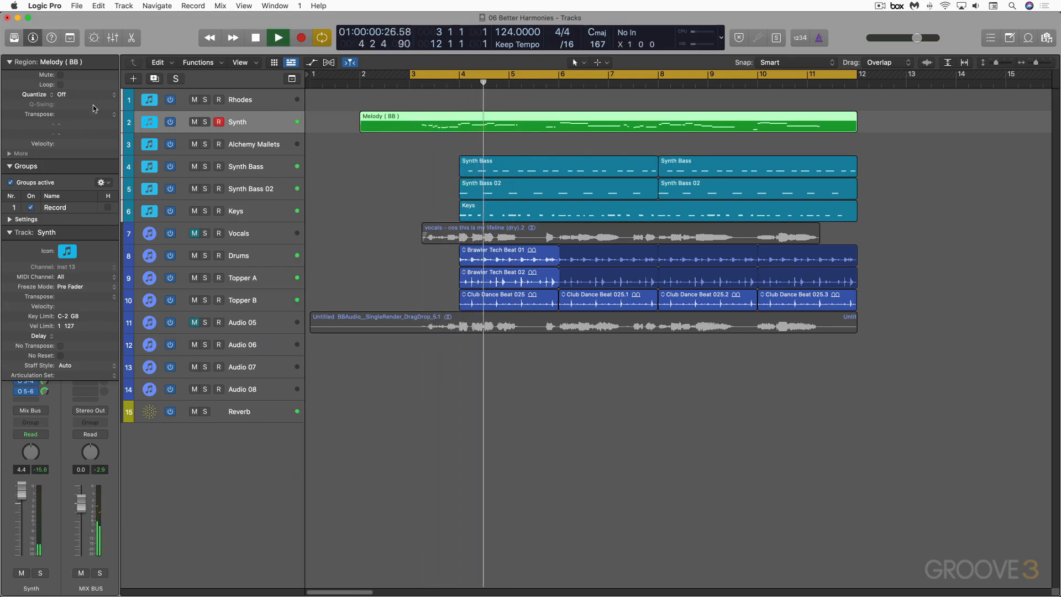
left_click(114, 115)
left_click(94, 106)
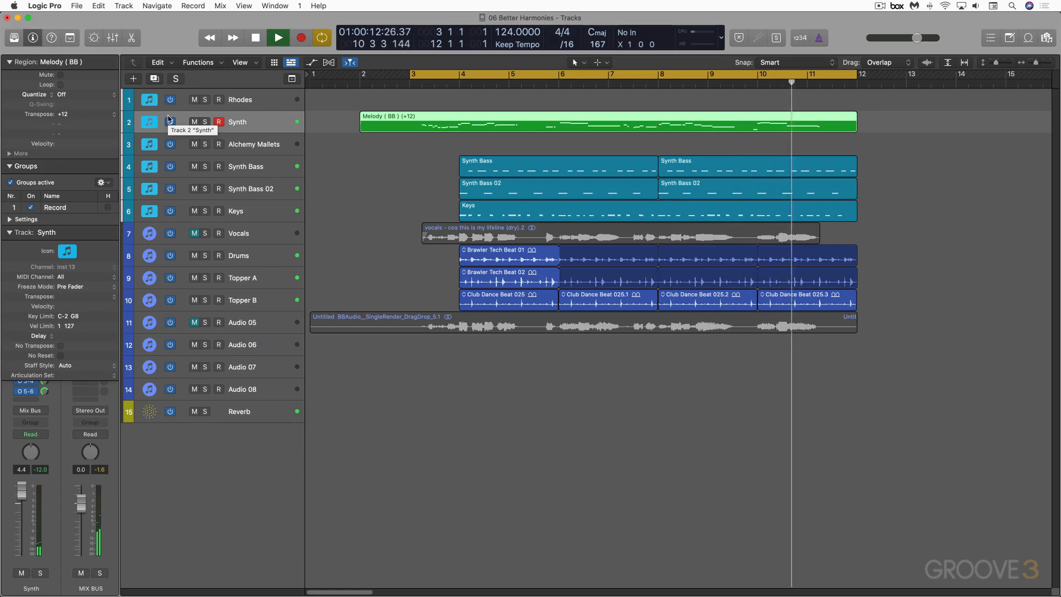
key("space")
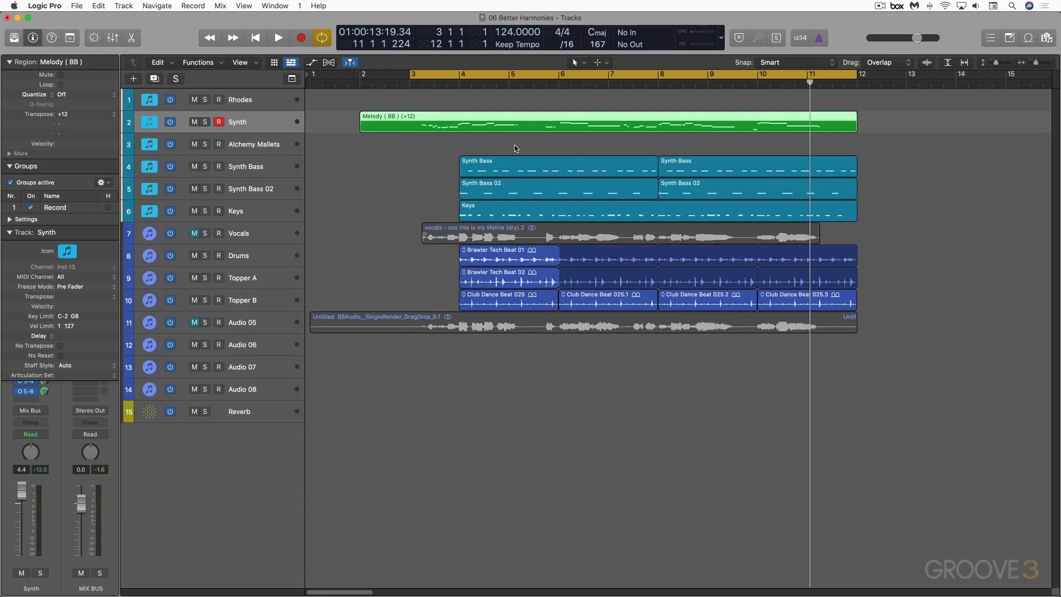
- Transfer the VoiceOohs harmonies from Band-in-a-Box as MIDI onto Logic's Alchemy Mallets track, spanning bar 2 to bar 12
key("super+Tab")
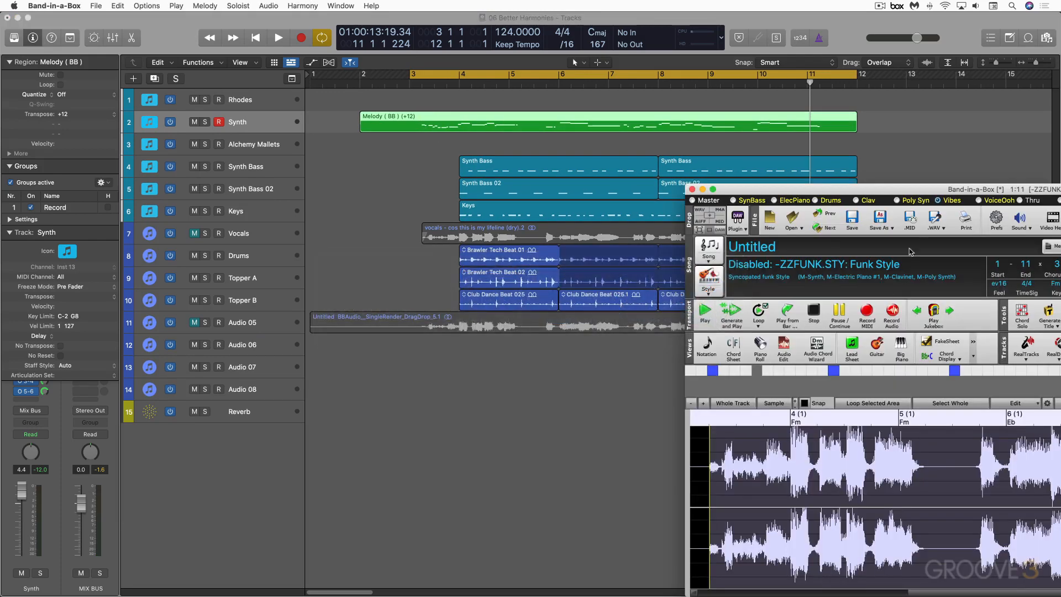
left_click_drag(905, 187, 712, 183)
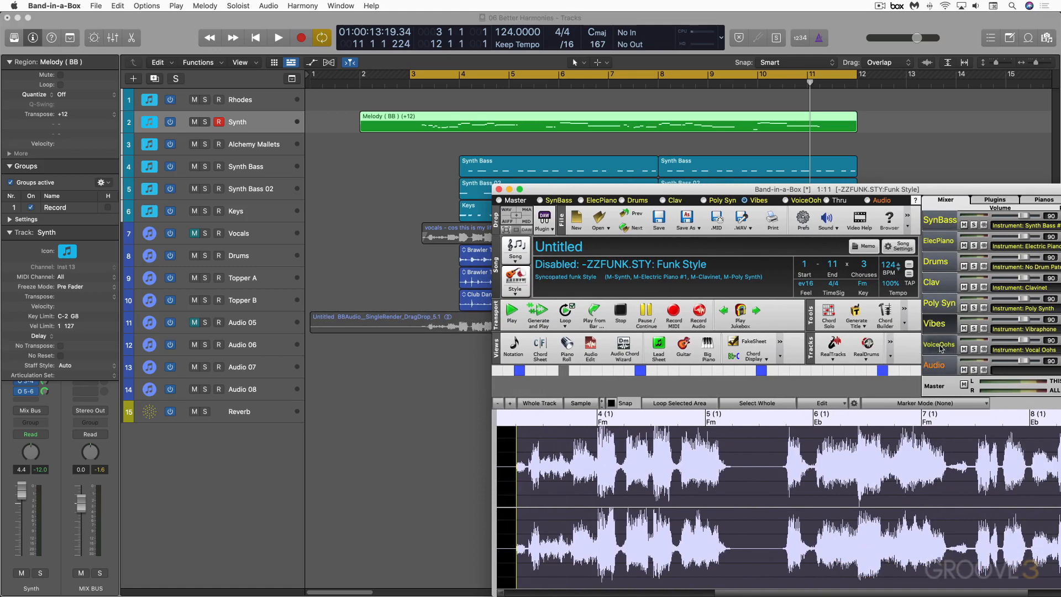
left_click_drag(938, 347, 746, 309)
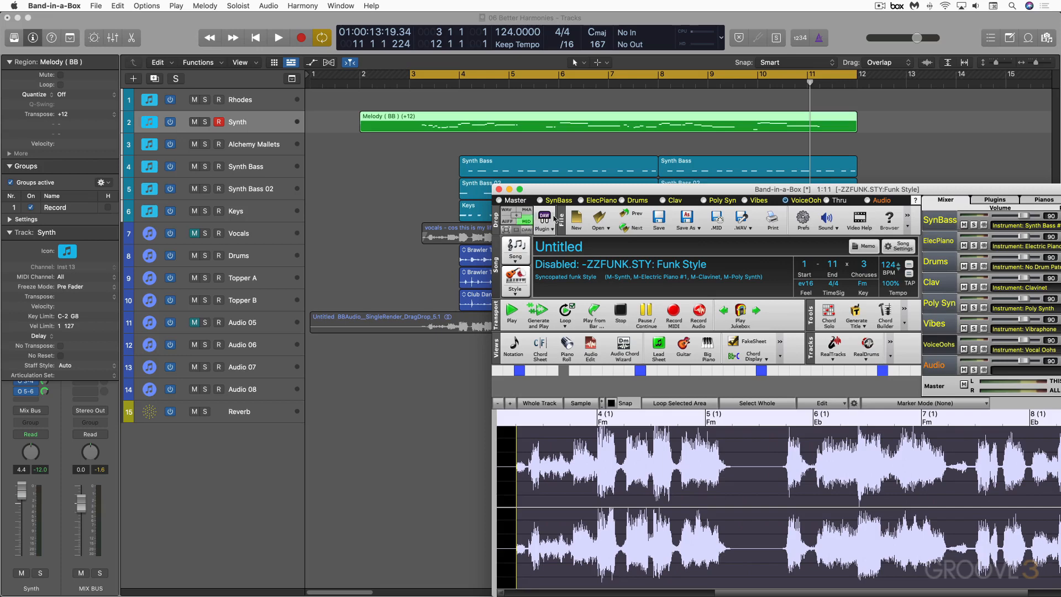
left_click_drag(562, 191, 710, 191)
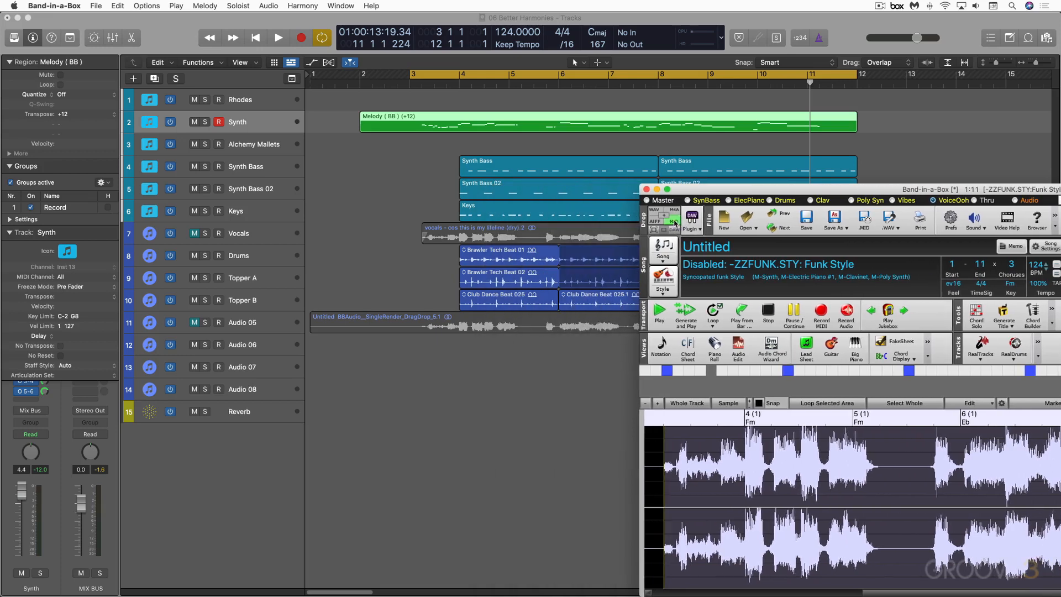
left_click_drag(675, 223, 512, 150)
left_click_drag(389, 147, 397, 148)
- Open the Soloist region in the Piano Roll and examine its harmony notes, auditioning a few of them
key("p")
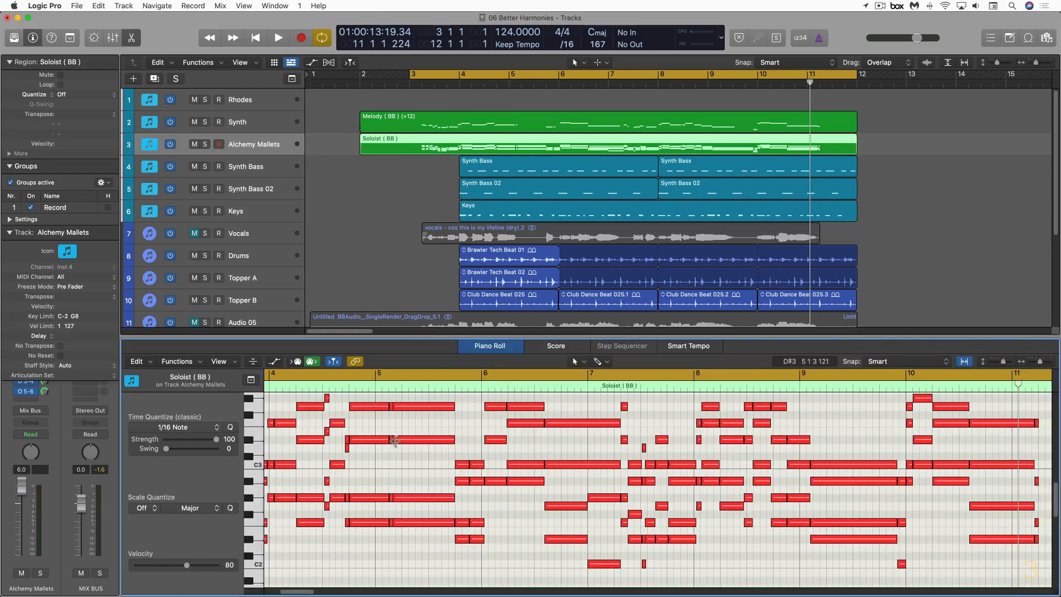
left_click(415, 439)
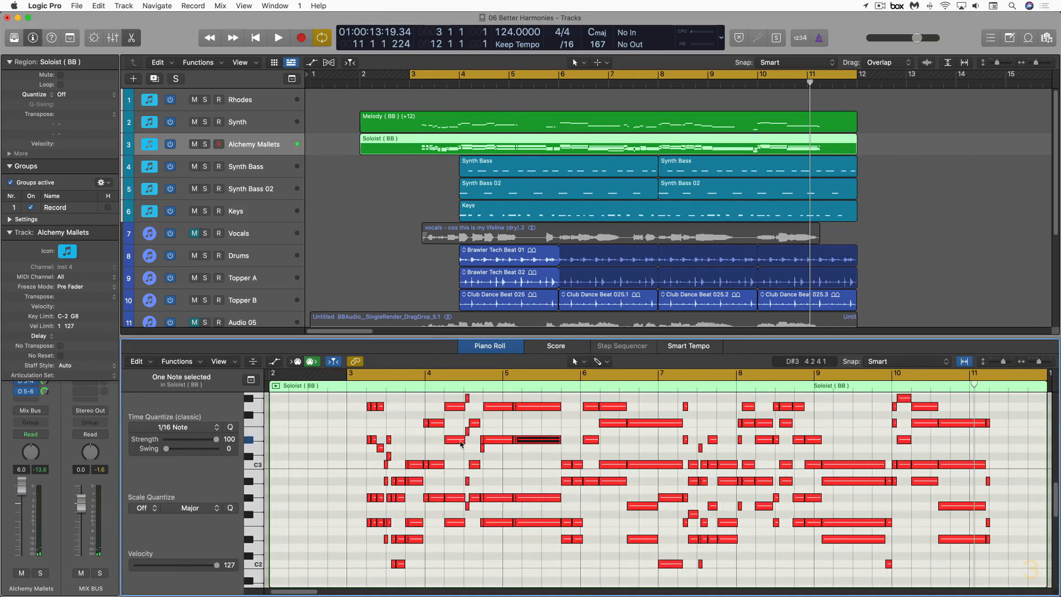
left_click(495, 476)
key("super+Right")
key("super+Right")
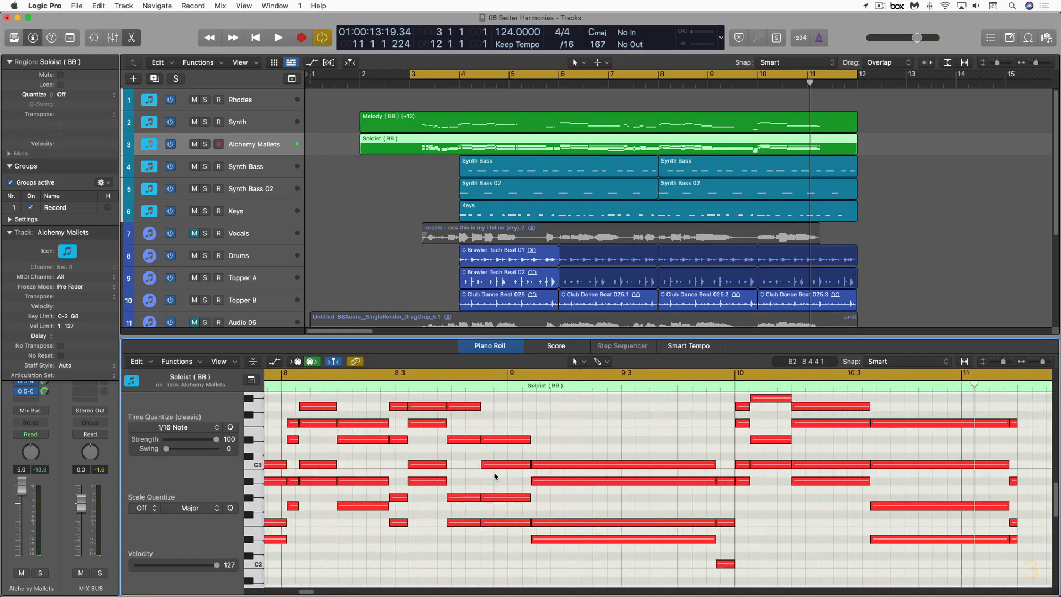
left_click(571, 464)
left_click(504, 464)
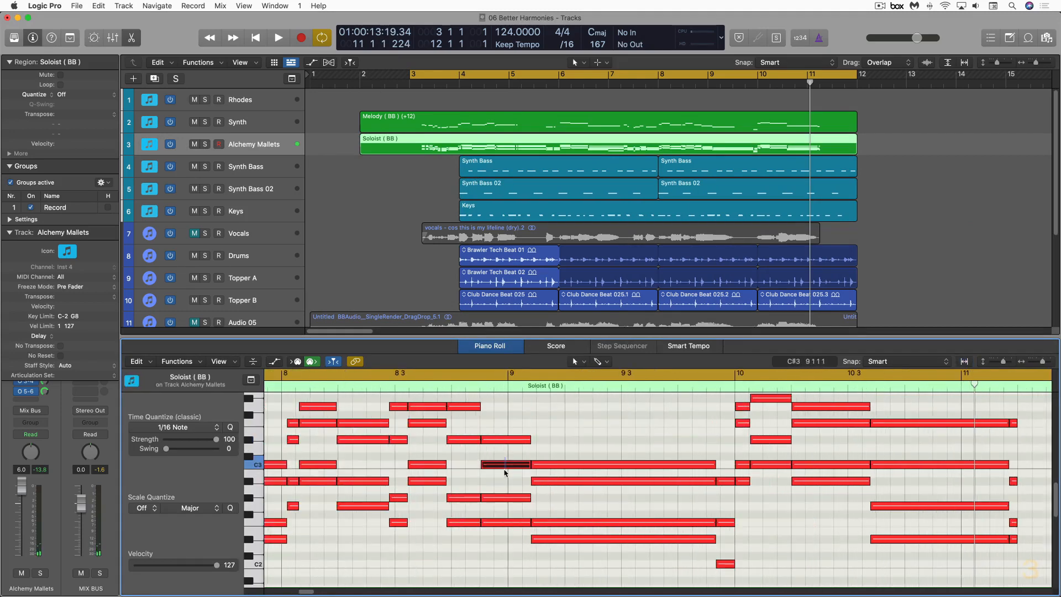
- Listen to the Melody and Soloist regions playing together with the backing tracks, and stop at the end of the phrase
scroll(461, 455, "left", 10)
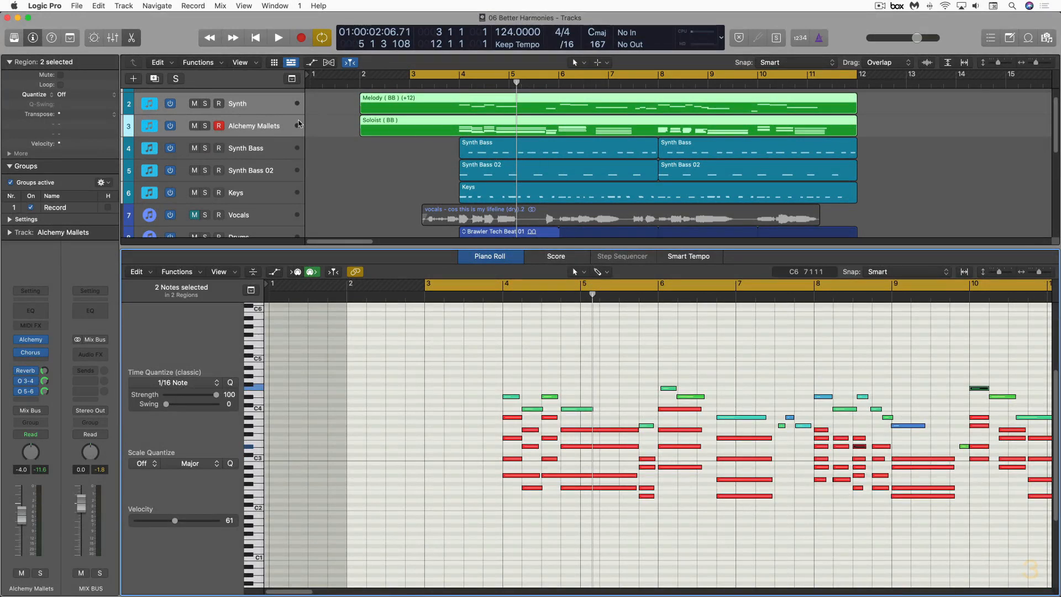
key("space")
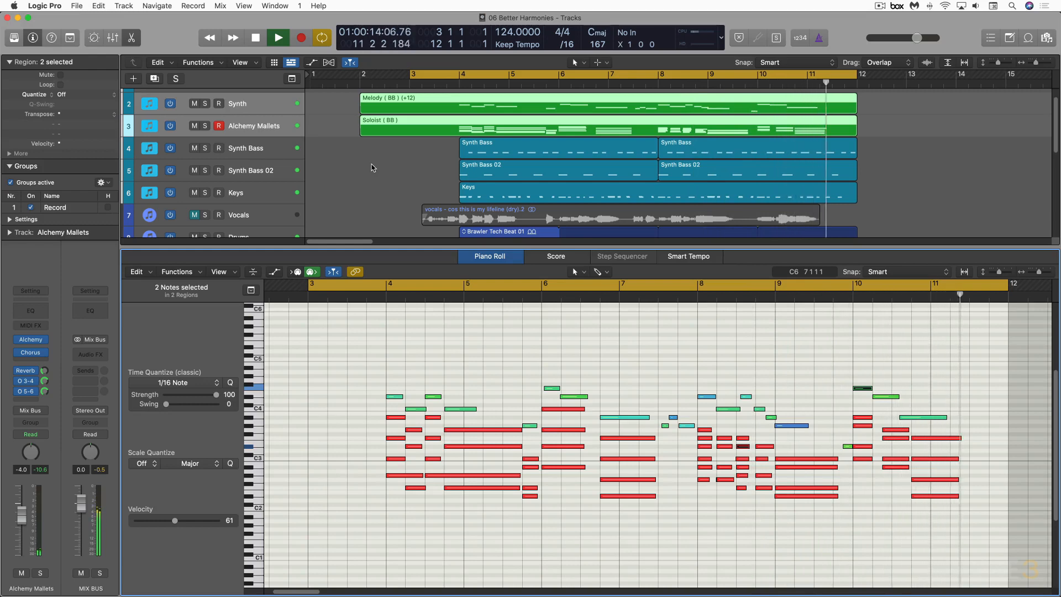
key("space")
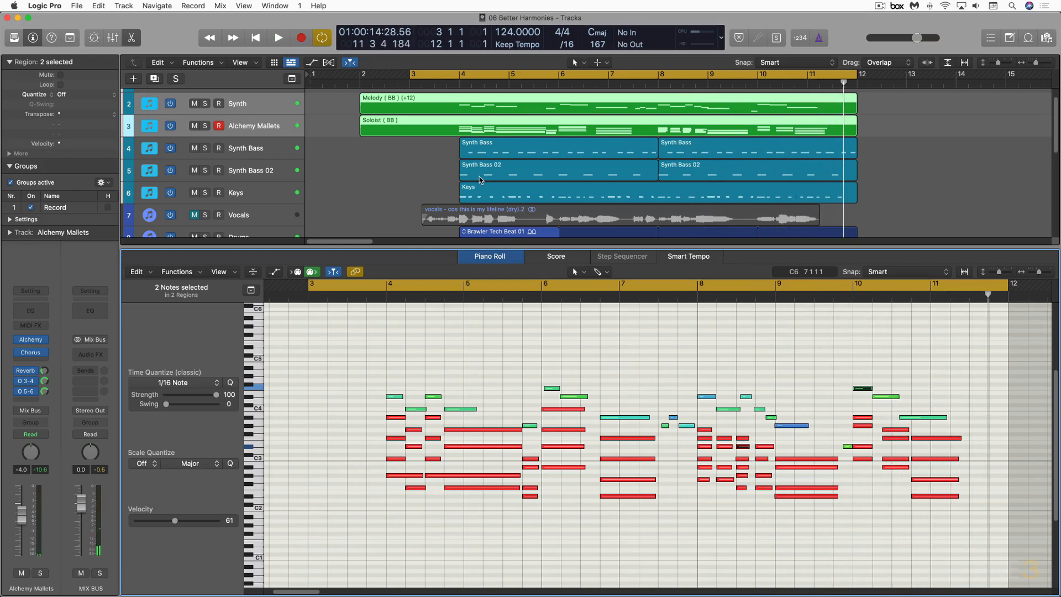